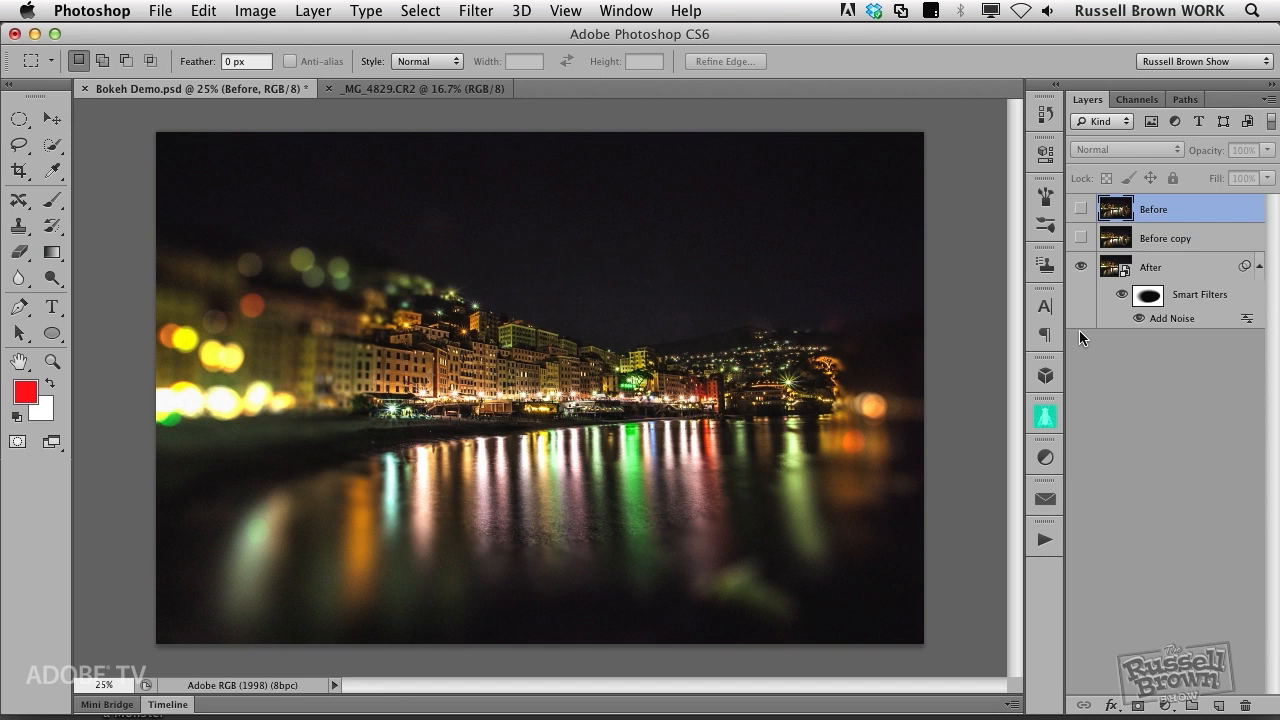
Step: Compare the original and bokeh versions of the harbour photo by toggling the Before layer's visibility
left_click(1080, 210)
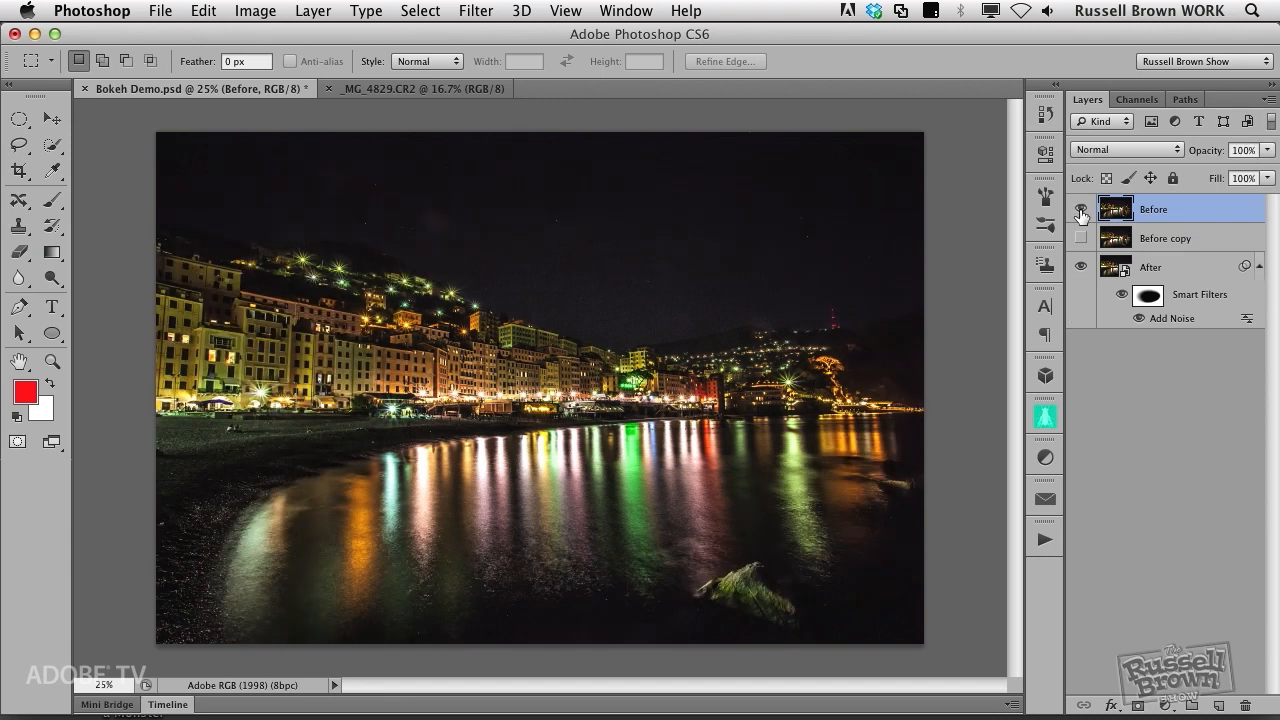
left_click(1080, 210)
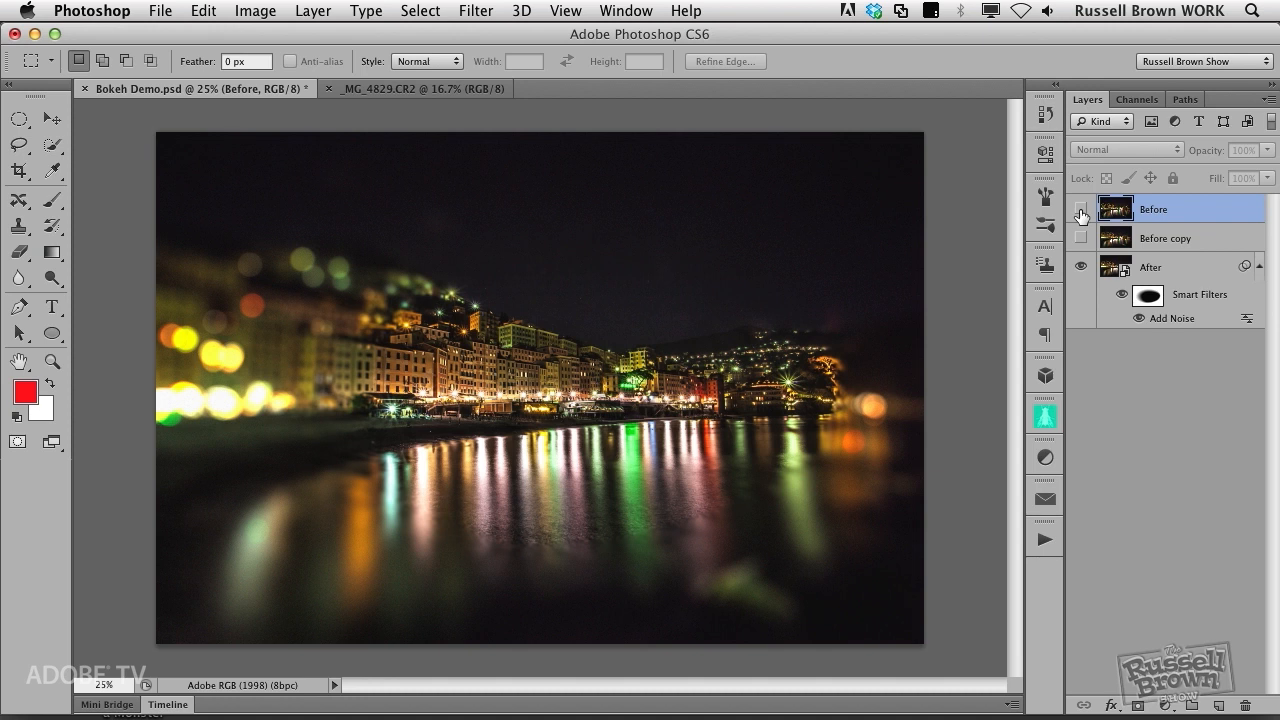
Step: Switch to the _MG_4829.CR2 star photo and start a Tilt-Shift blur on it
left_click(465, 92)
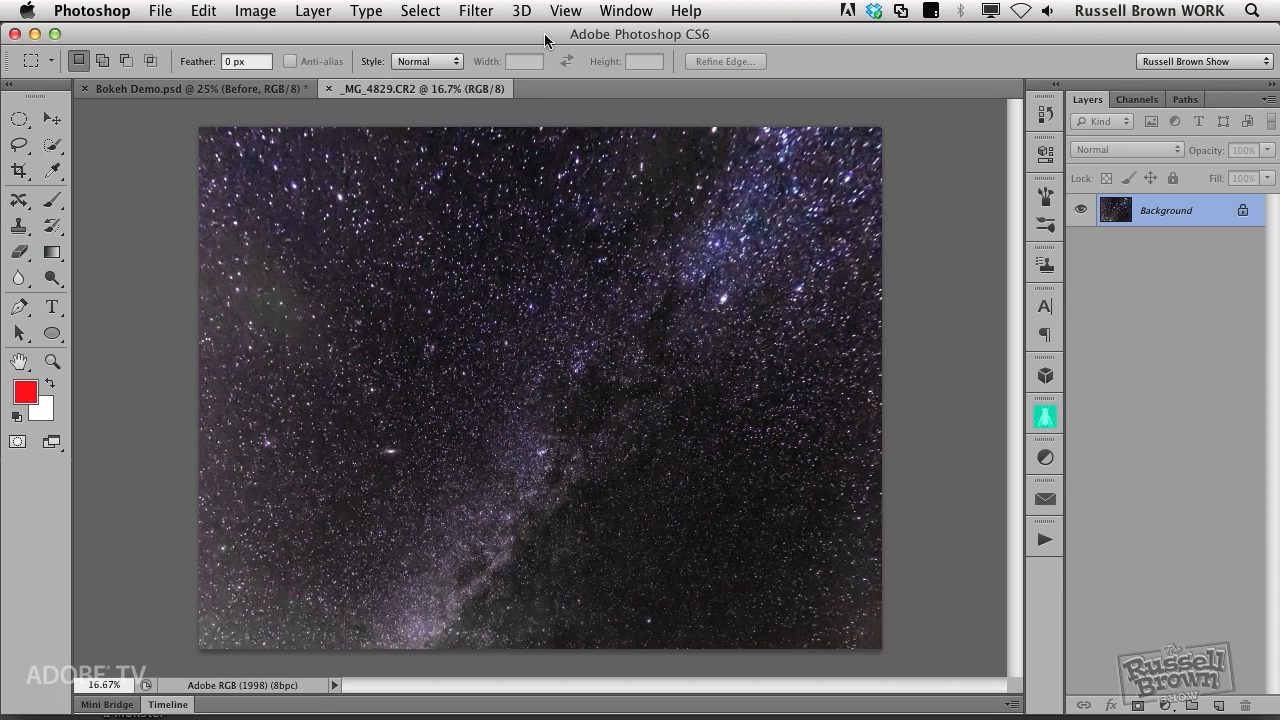
left_click(476, 11)
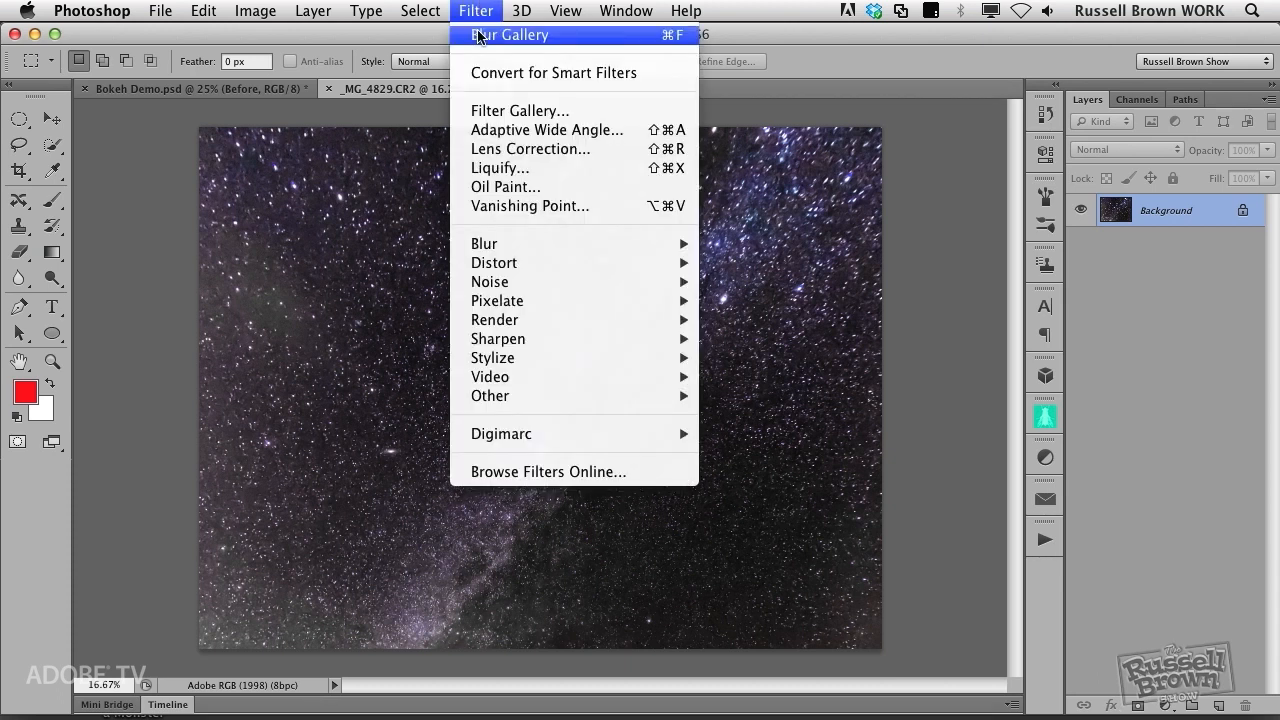
mouse_move(545, 256)
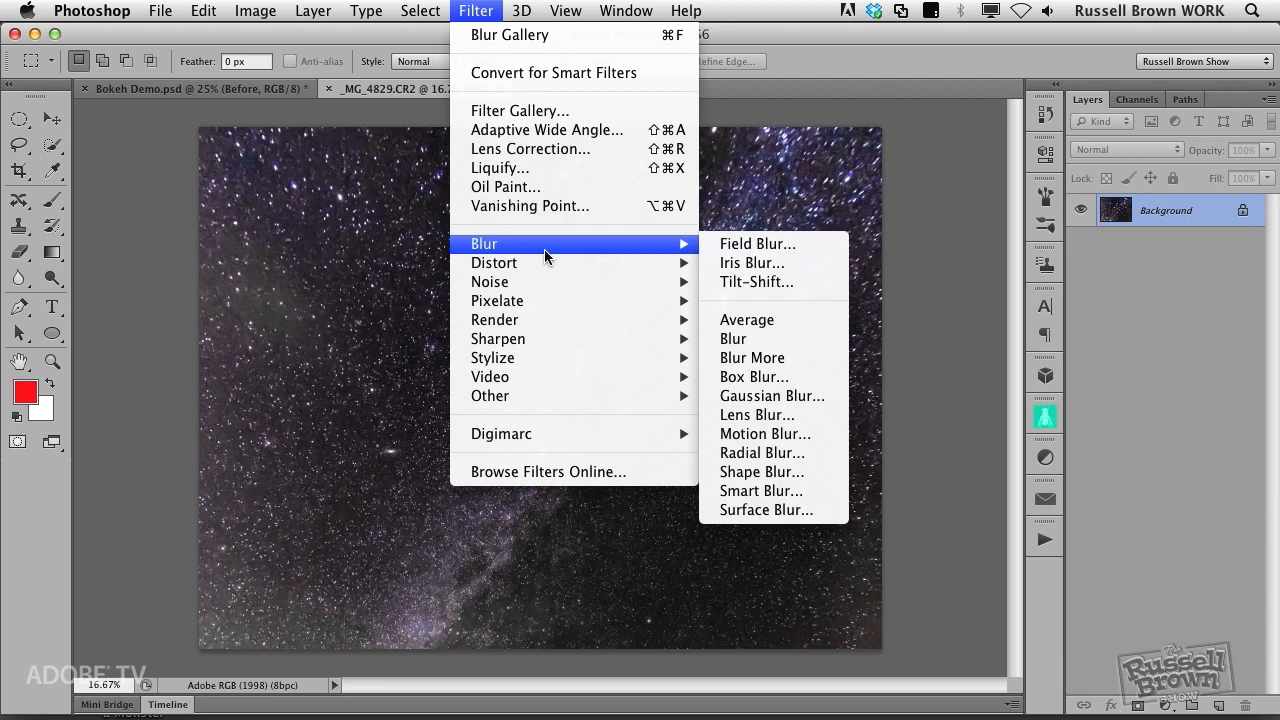
left_click(775, 281)
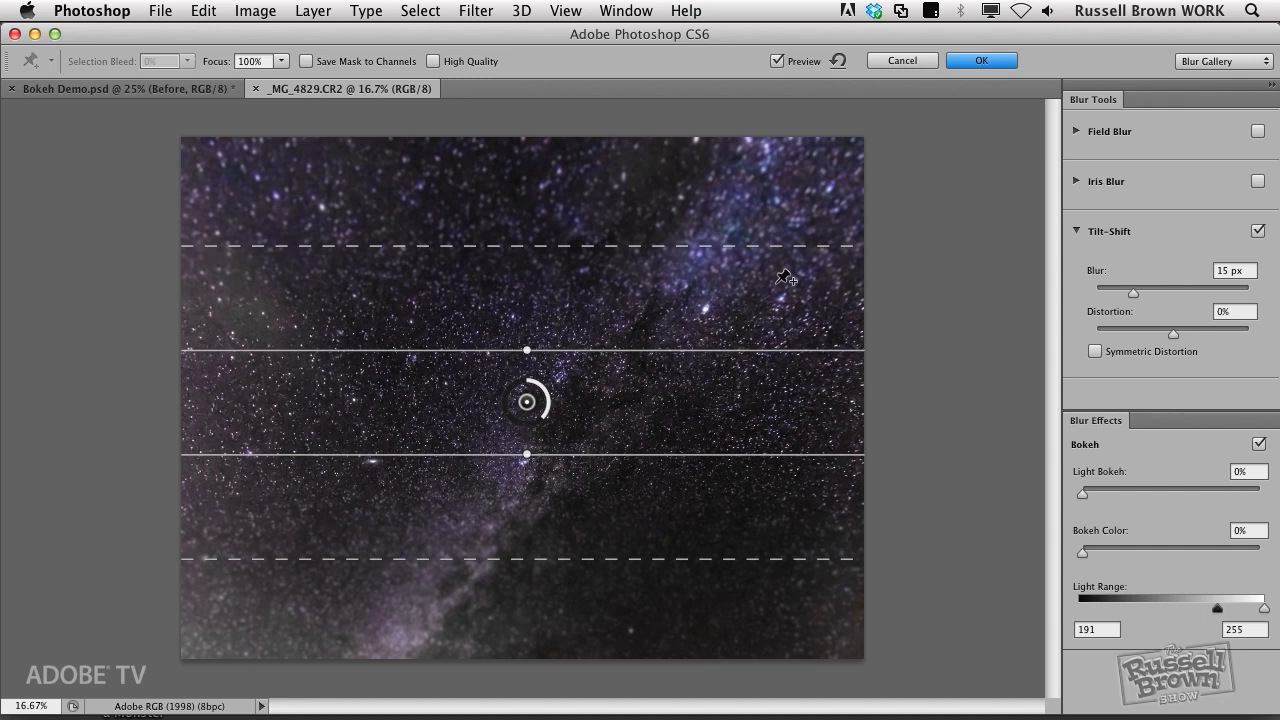
Step: Adjust the Tilt-Shift focus line and dashed transition line above the centre pin while previewing the blur mask
mouse_move(528, 353)
left_mouse_down()
mouse_move(528, 280)
mouse_move(528, 340)
left_mouse_up()
mouse_move(572, 245)
left_mouse_down()
mouse_move(571, 285)
mouse_move(571, 228)
mouse_move(571, 270)
left_mouse_up()
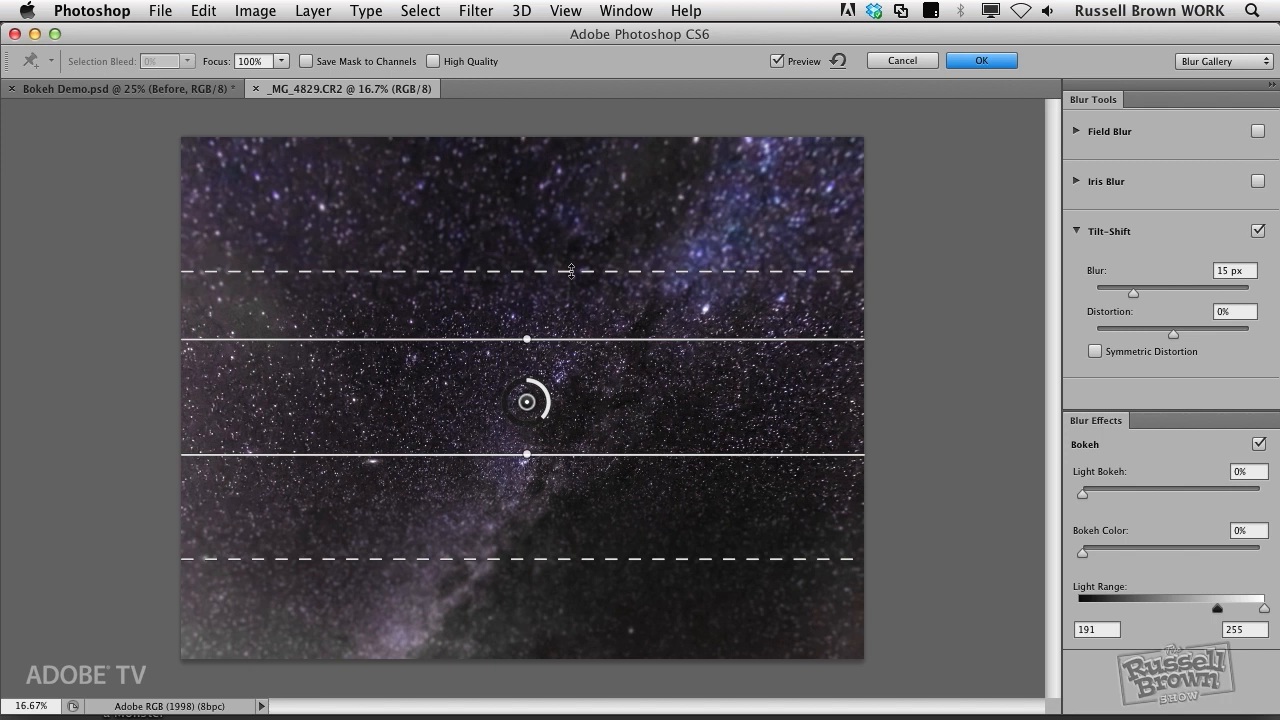
key("m")
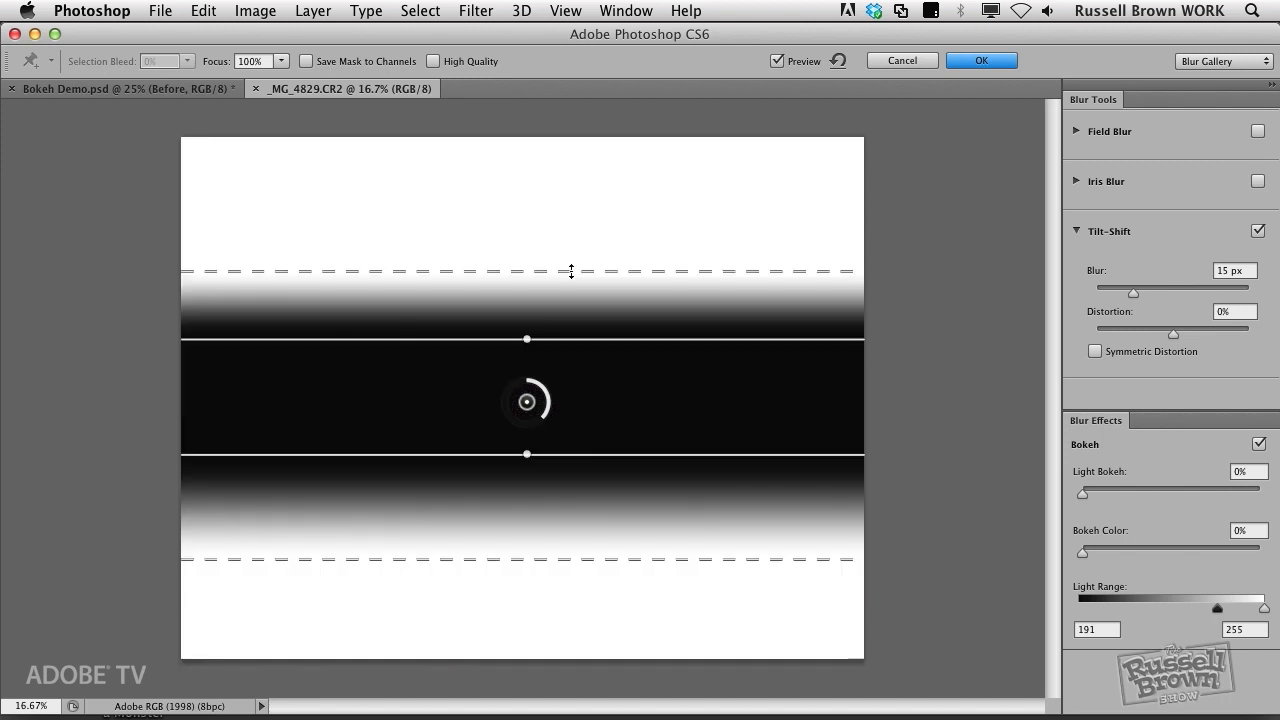
left_click_drag(571, 271, 588, 238)
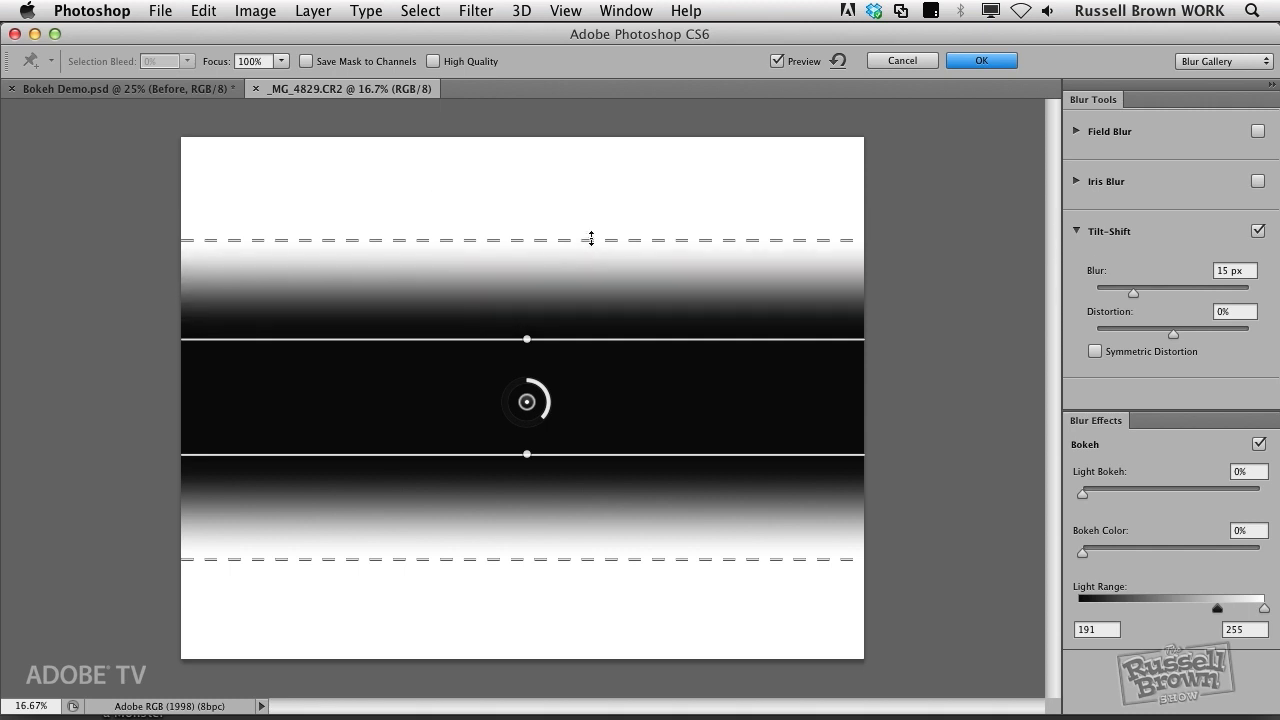
left_click_drag(530, 324, 549, 349)
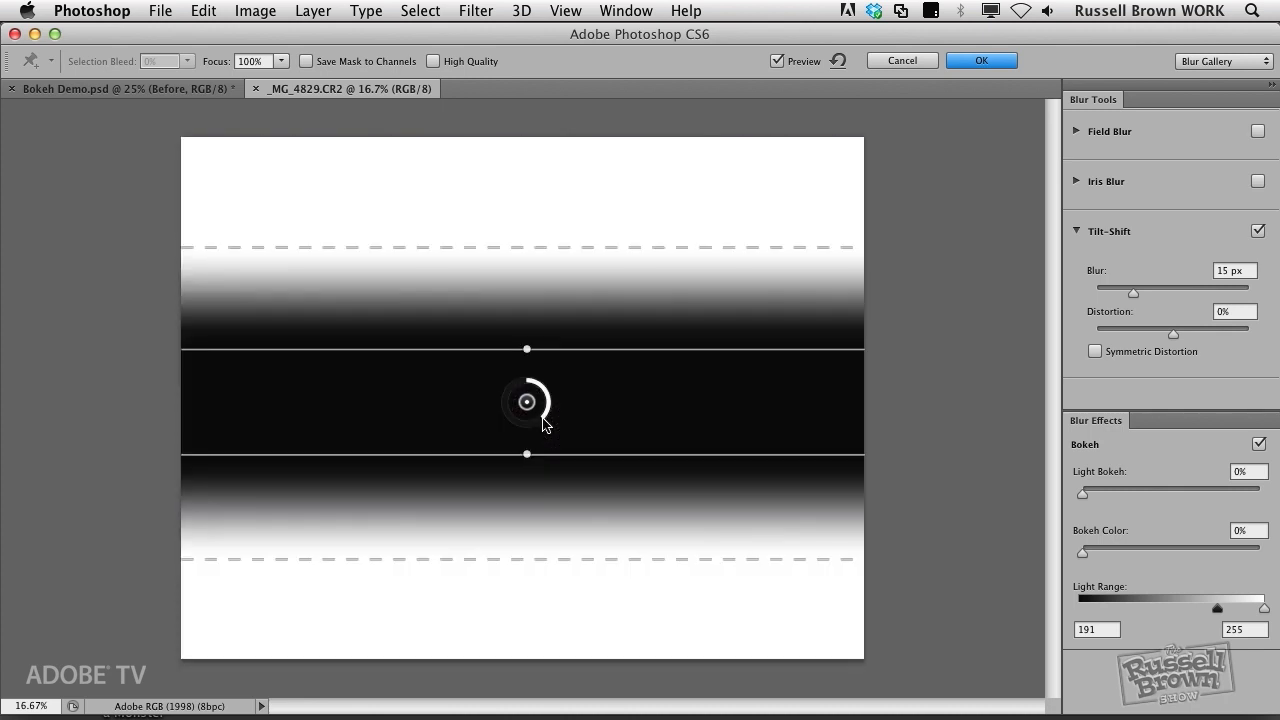
Step: Set the Tilt-Shift blur to 113 px, with Light Bokeh at 75% and Bokeh Color at 57%
mouse_move(542, 424)
left_mouse_down()
mouse_move(527, 432)
mouse_move(507, 412)
mouse_move(528, 436)
mouse_move(551, 394)
mouse_move(537, 428)
left_mouse_up()
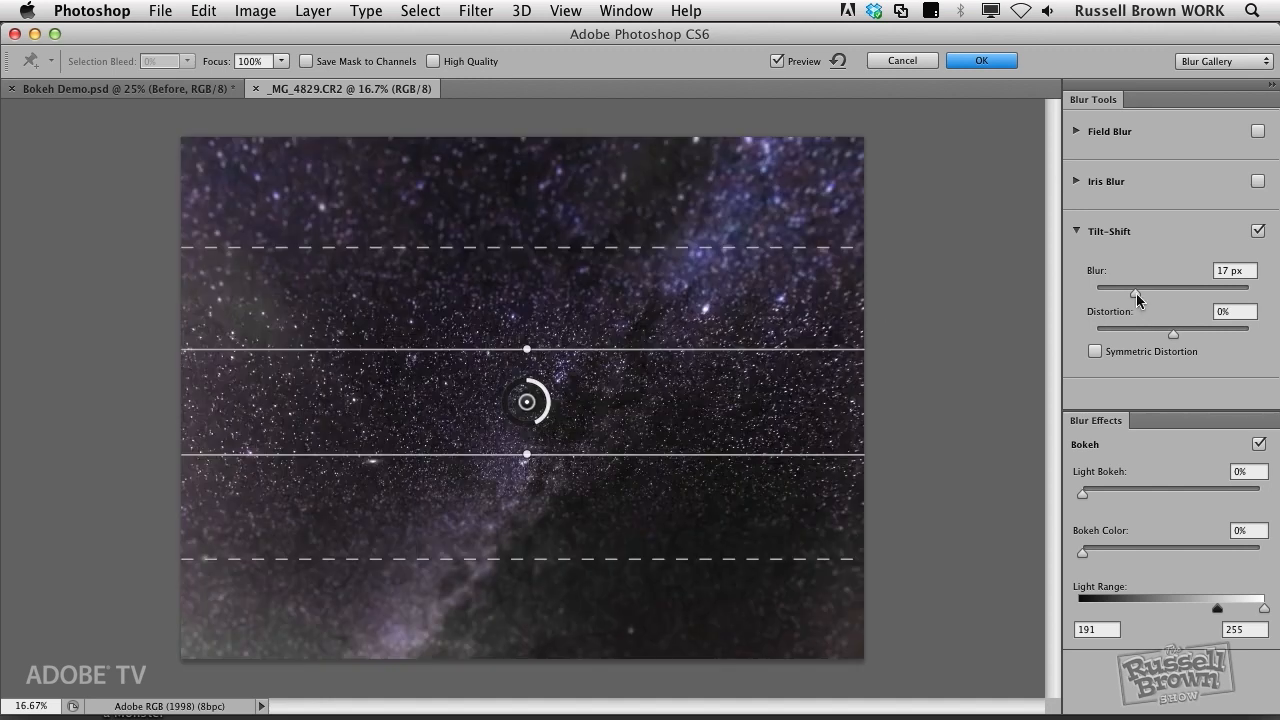
left_click_drag(1136, 293, 1165, 292)
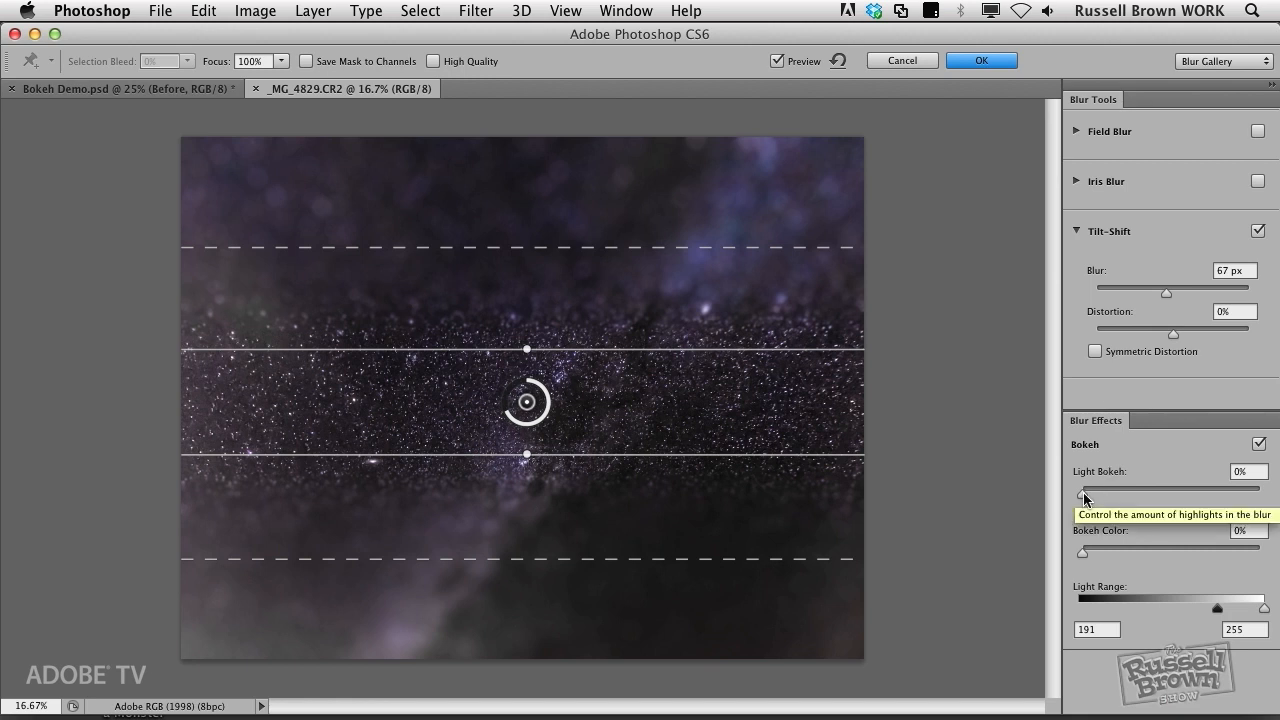
left_click_drag(1084, 497, 1215, 503)
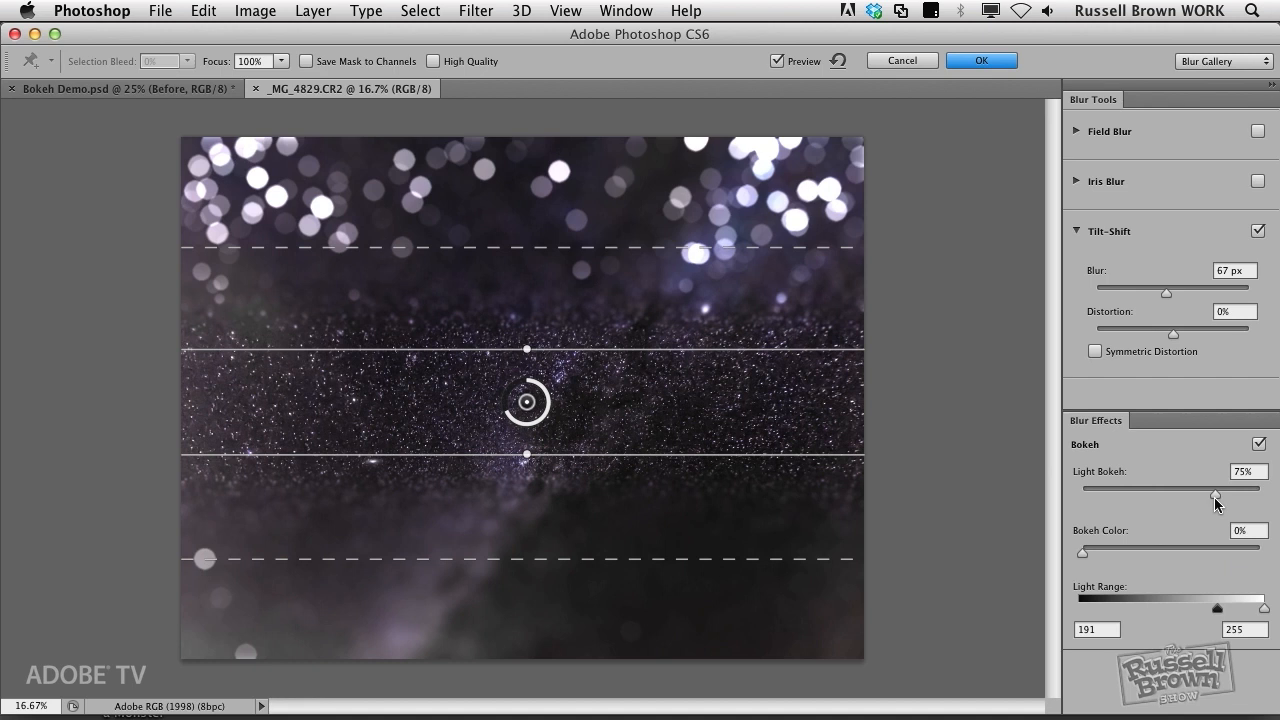
mouse_move(1167, 297)
left_mouse_down()
mouse_move(1183, 296)
mouse_move(1146, 296)
mouse_move(1178, 287)
left_mouse_up()
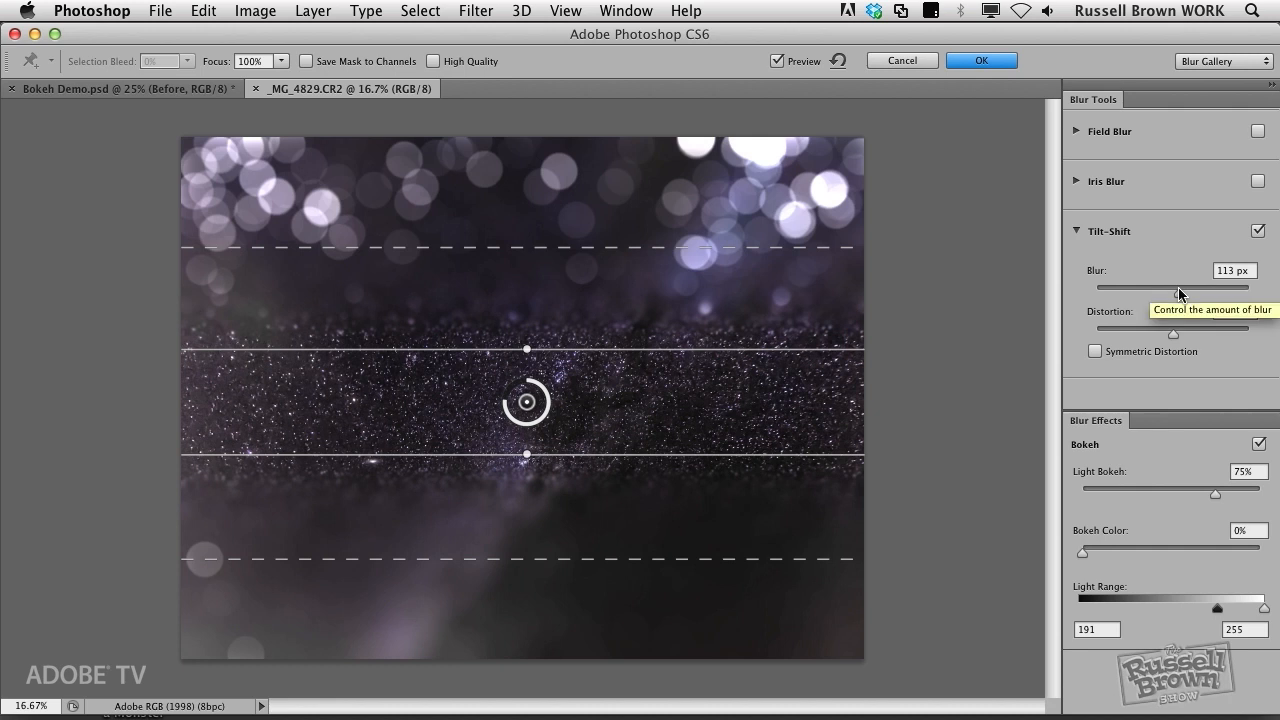
left_click_drag(1085, 551, 1182, 554)
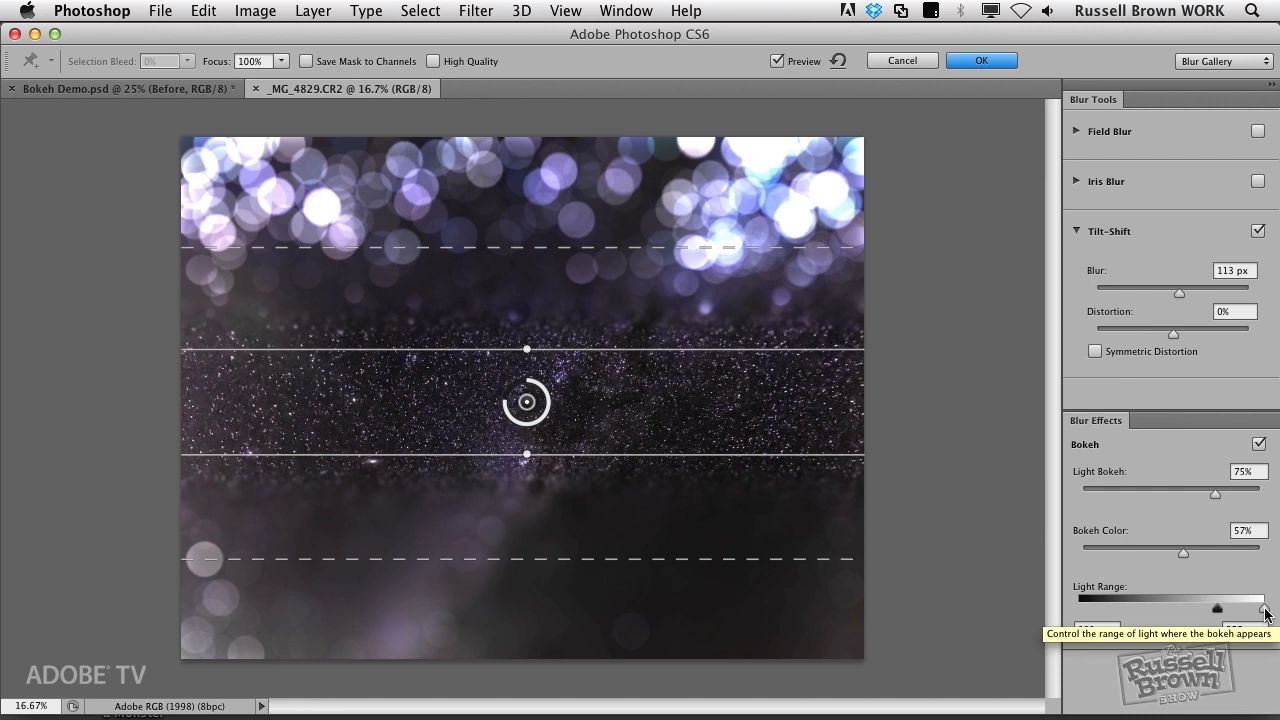
Step: Try different Light Range limits for the bokeh, ending with the range at 186 to 255
left_click_drag(1266, 614, 1231, 614)
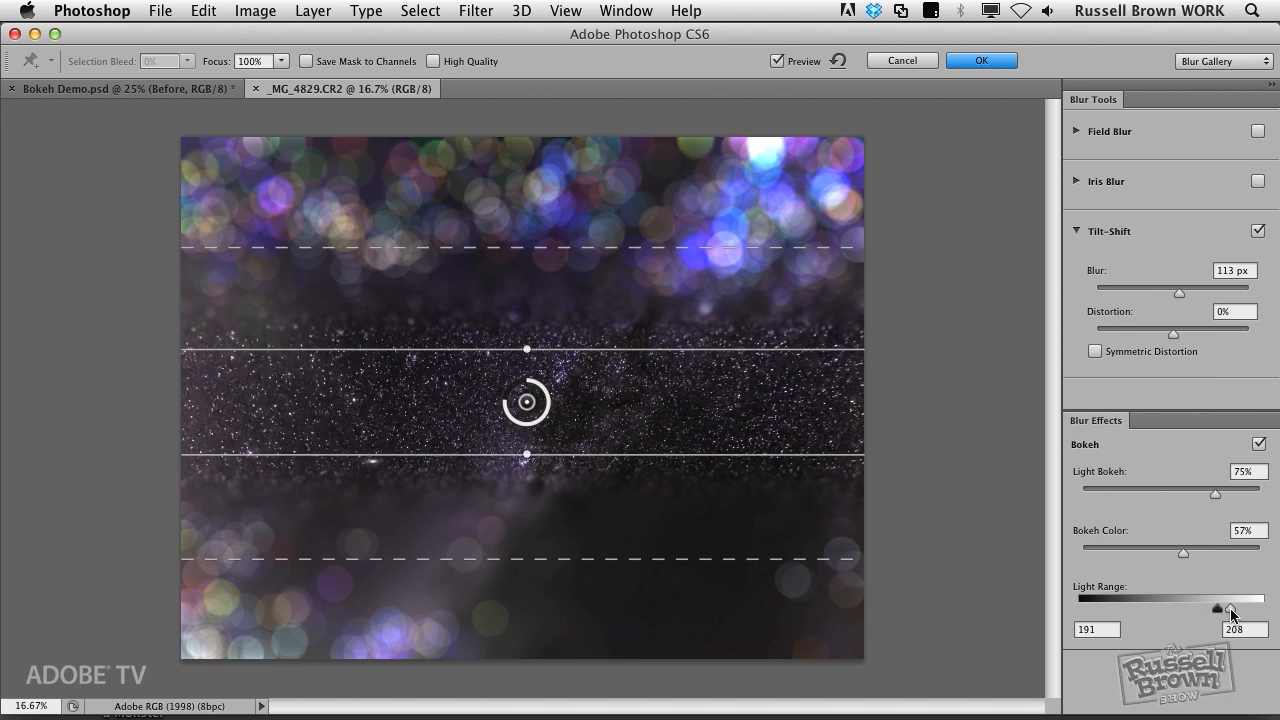
left_click_drag(1218, 609, 1264, 609)
left_click_drag(1171, 609, 1237, 610)
left_click_drag(1245, 612, 1251, 612)
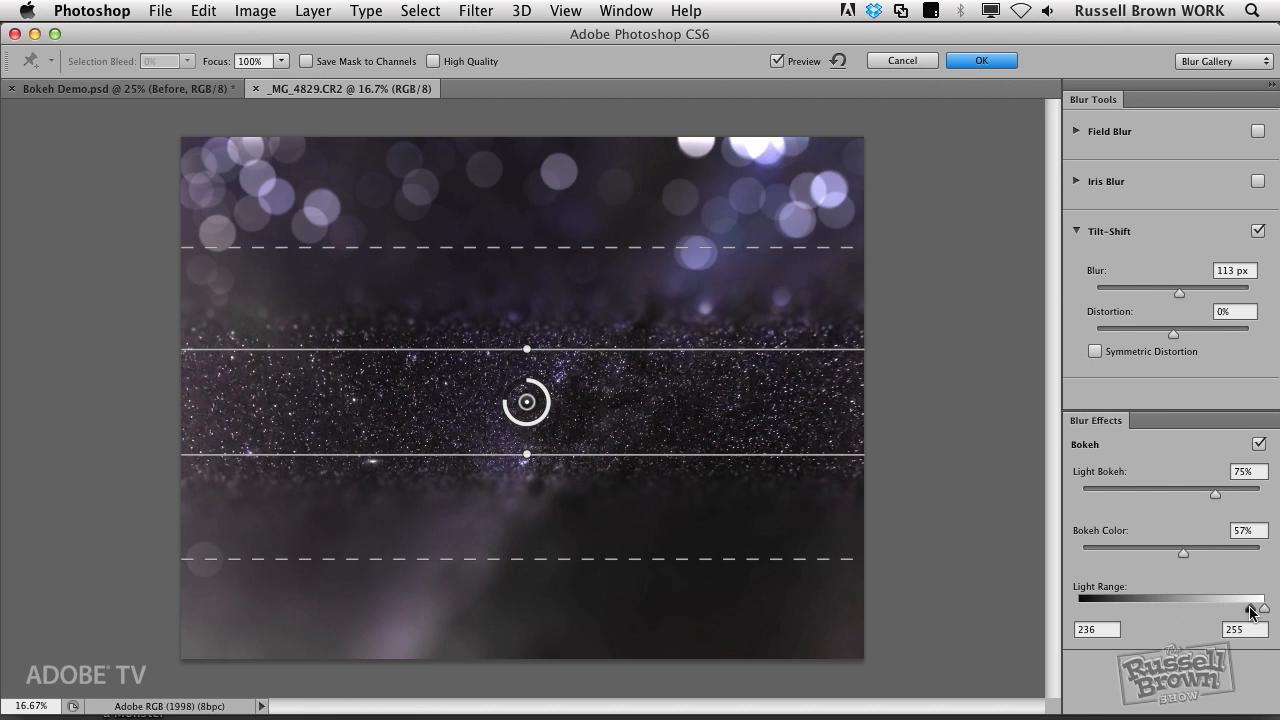
left_click_drag(1250, 612, 1219, 611)
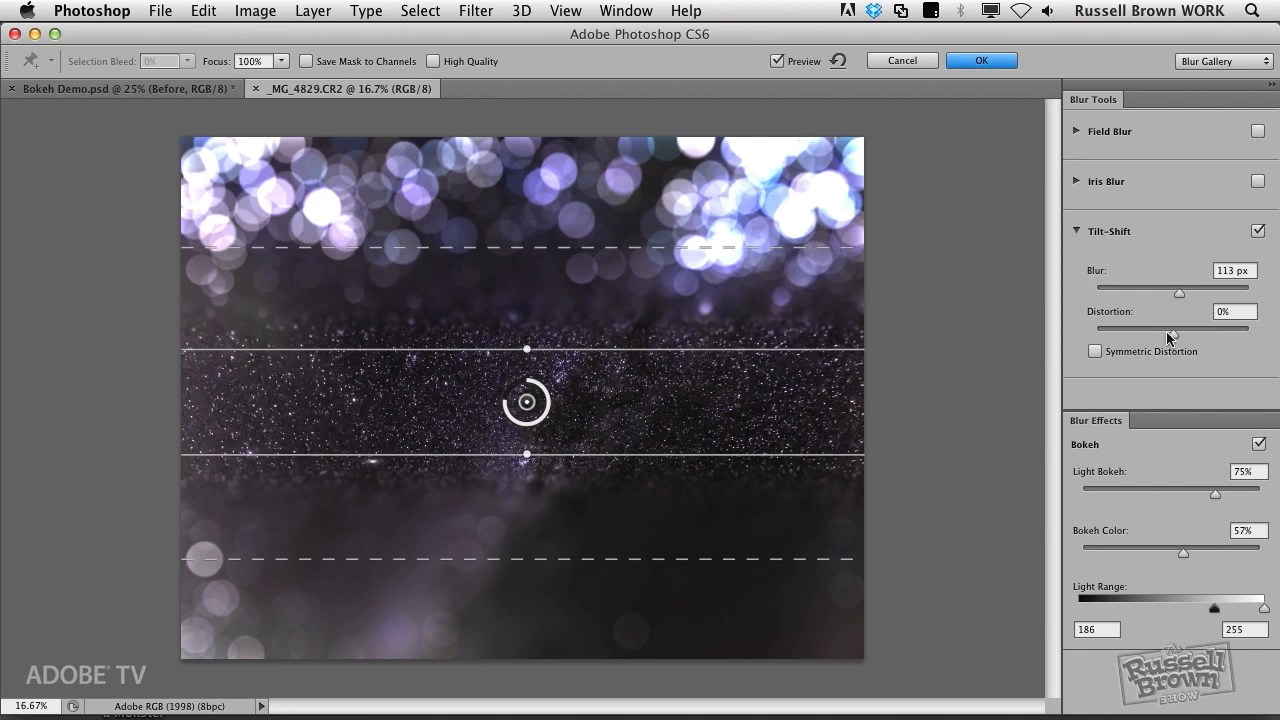
Step: Try Tilt-Shift distortion at 87% and -84% with Symmetric Distortion enabled, and cancel the filter
left_click_drag(1173, 338, 1240, 341)
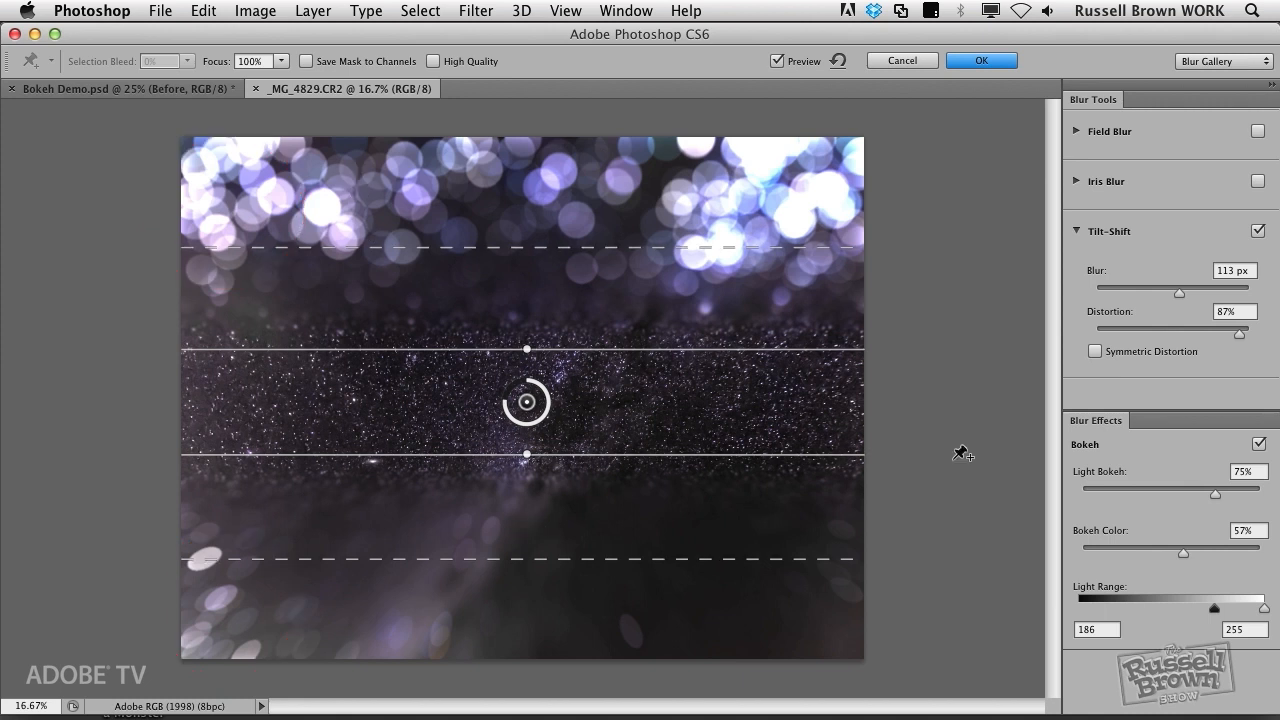
left_click(1095, 351)
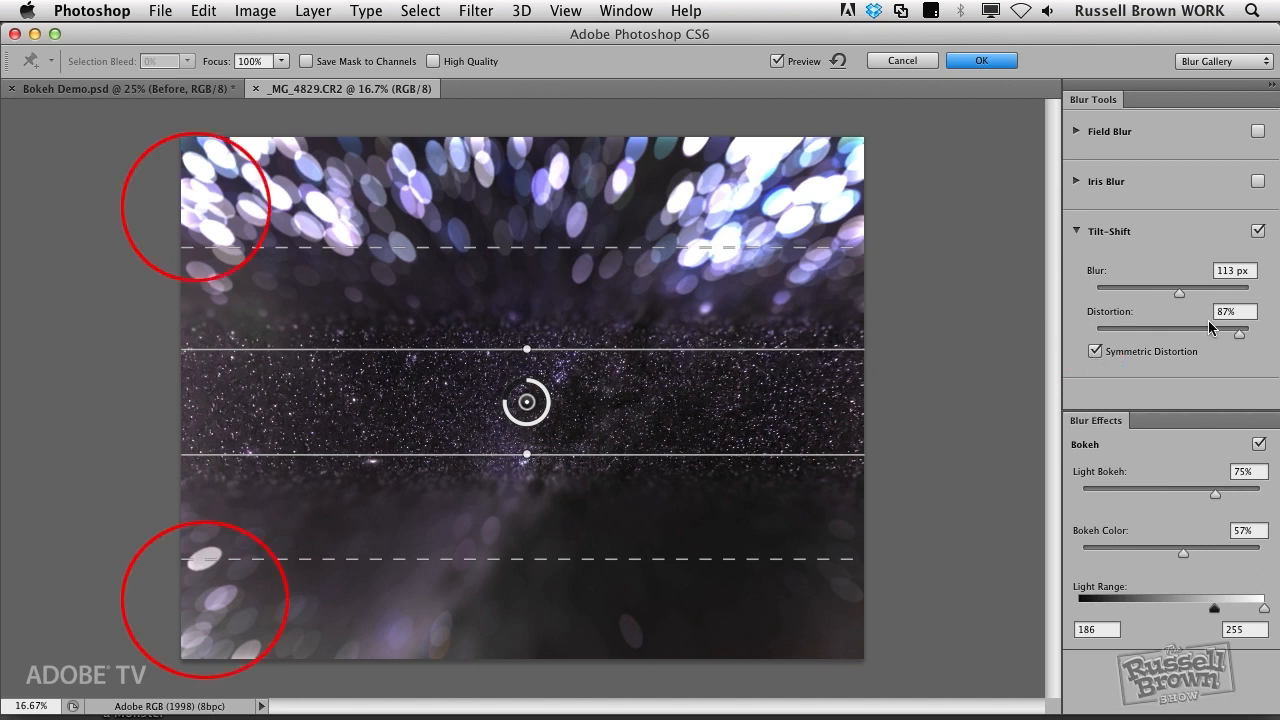
left_click_drag(1239, 333, 1108, 337)
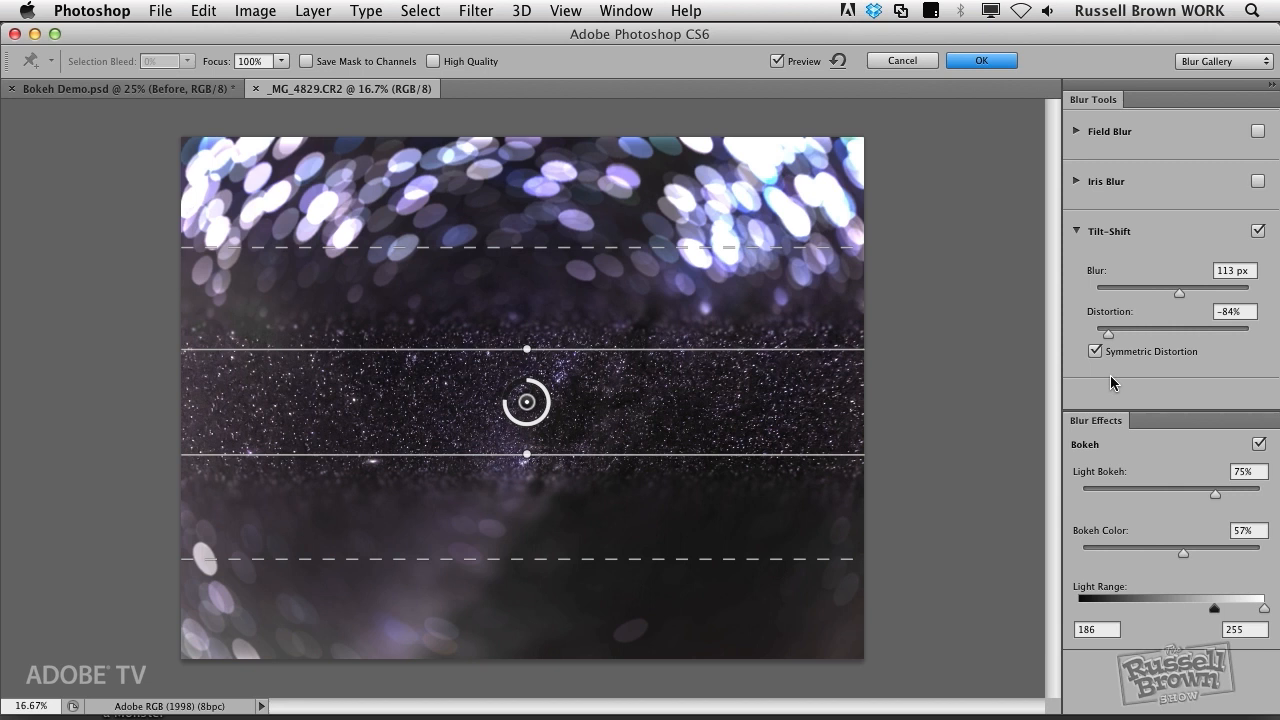
left_click(904, 64)
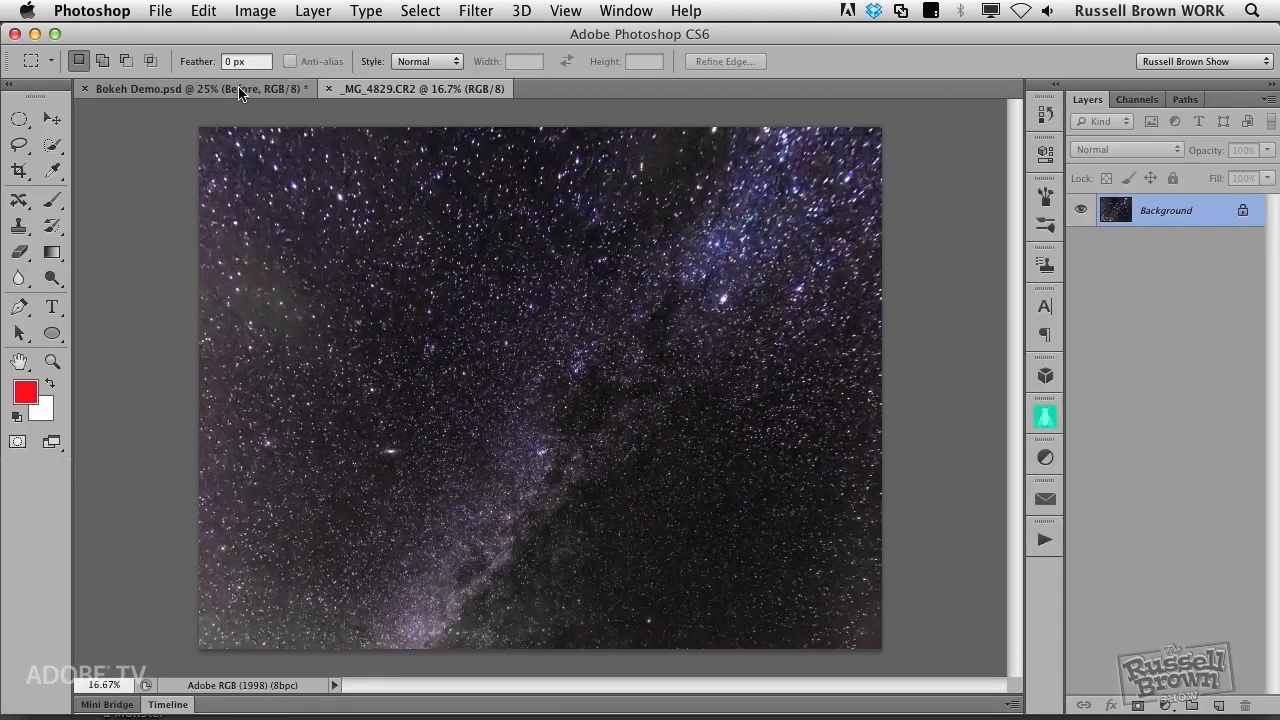
Step: Switch to Bokeh Demo.psd, show the Before layer, and start an Iris Blur on it
left_click(240, 92)
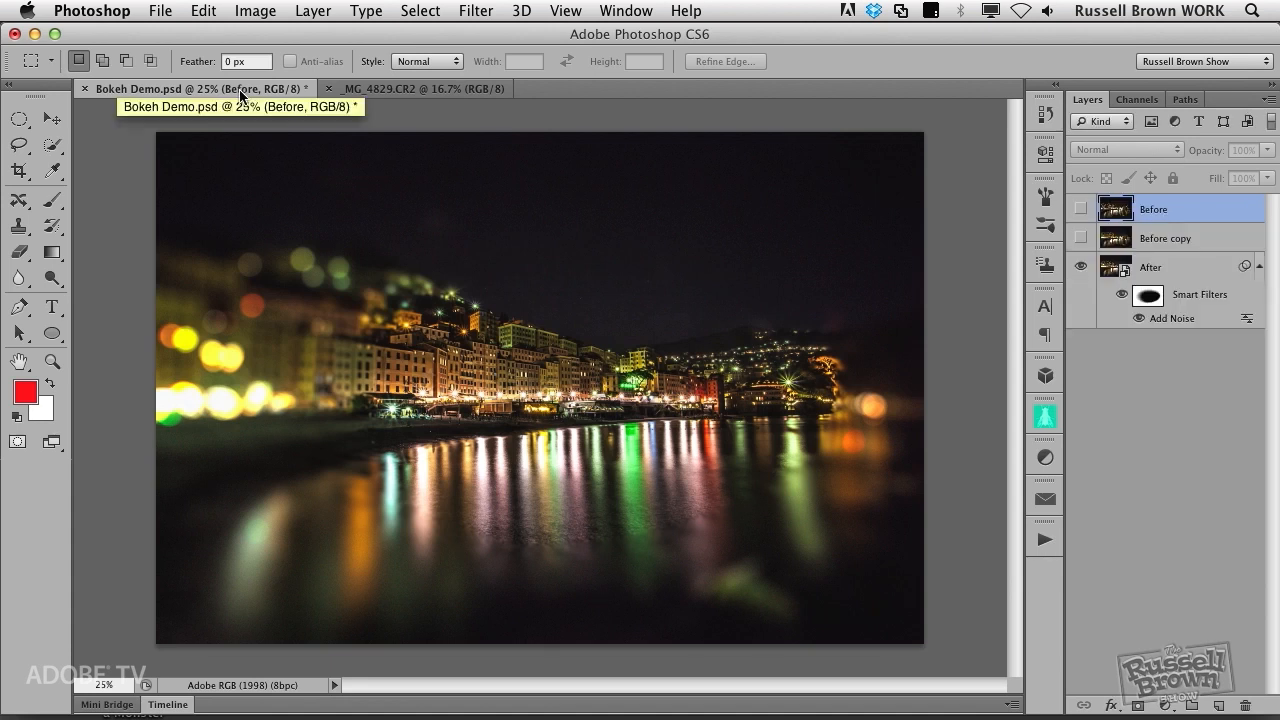
left_click(1081, 210)
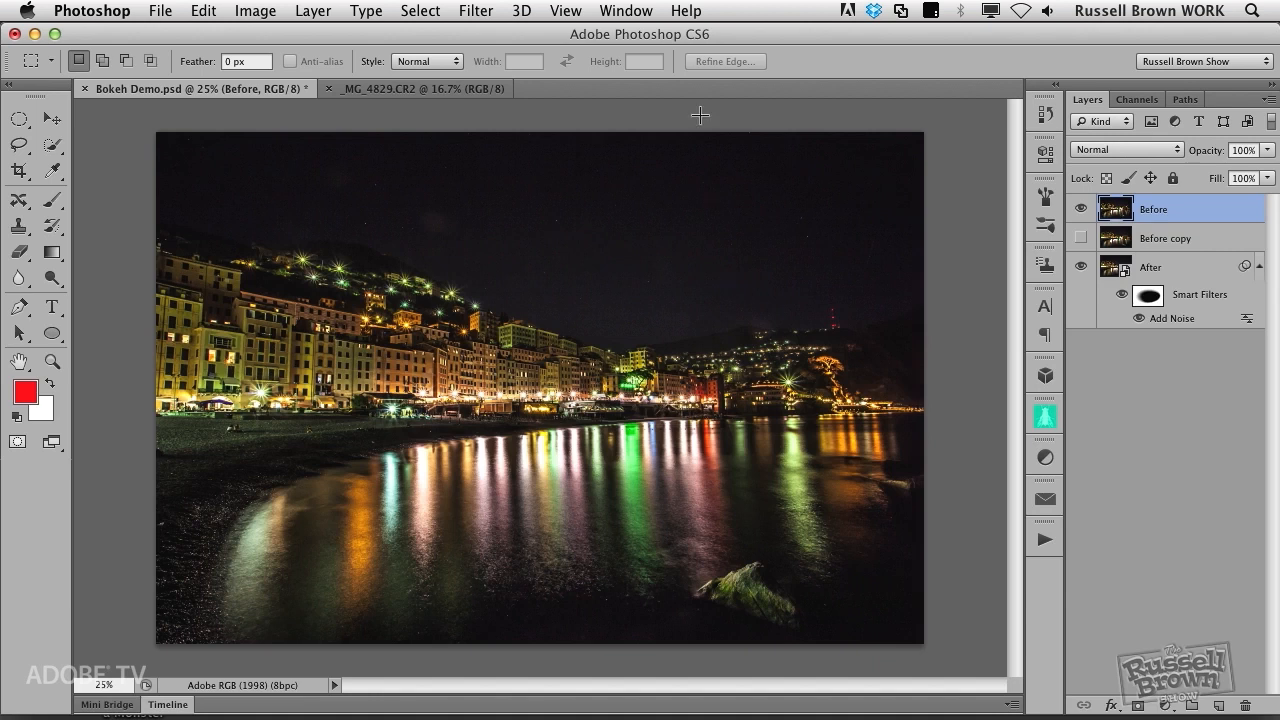
left_click(476, 10)
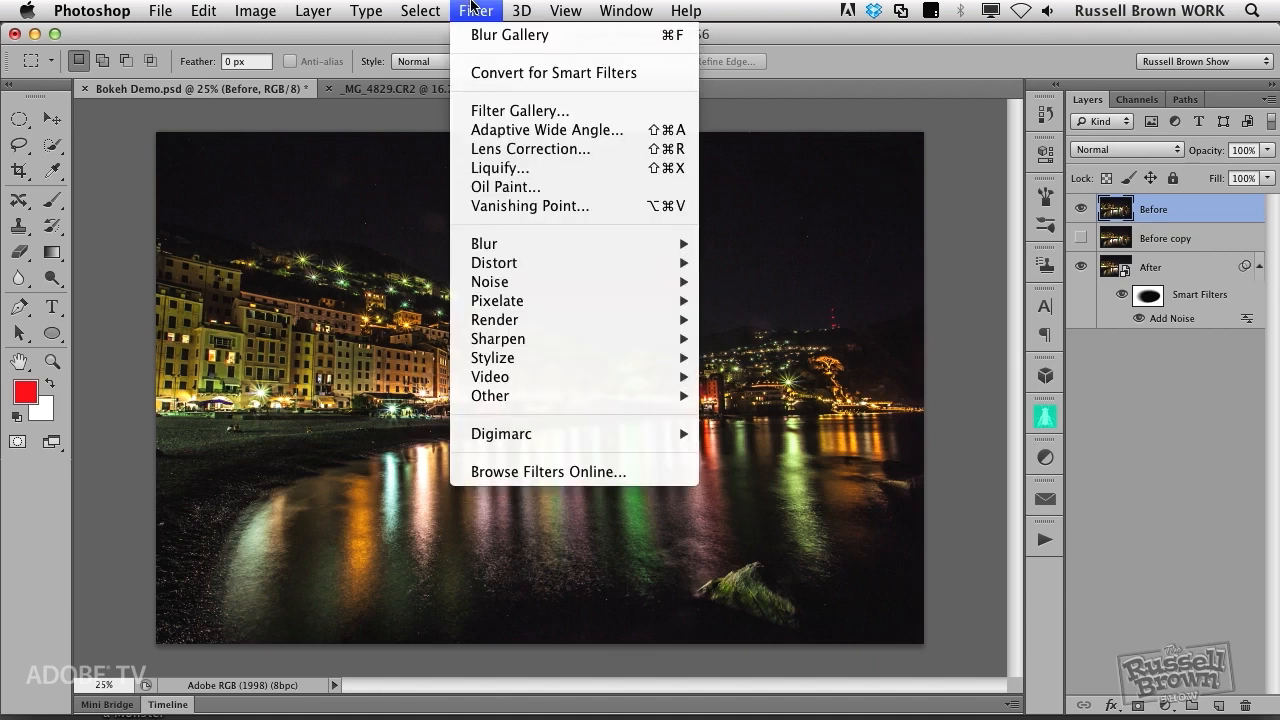
mouse_move(570, 245)
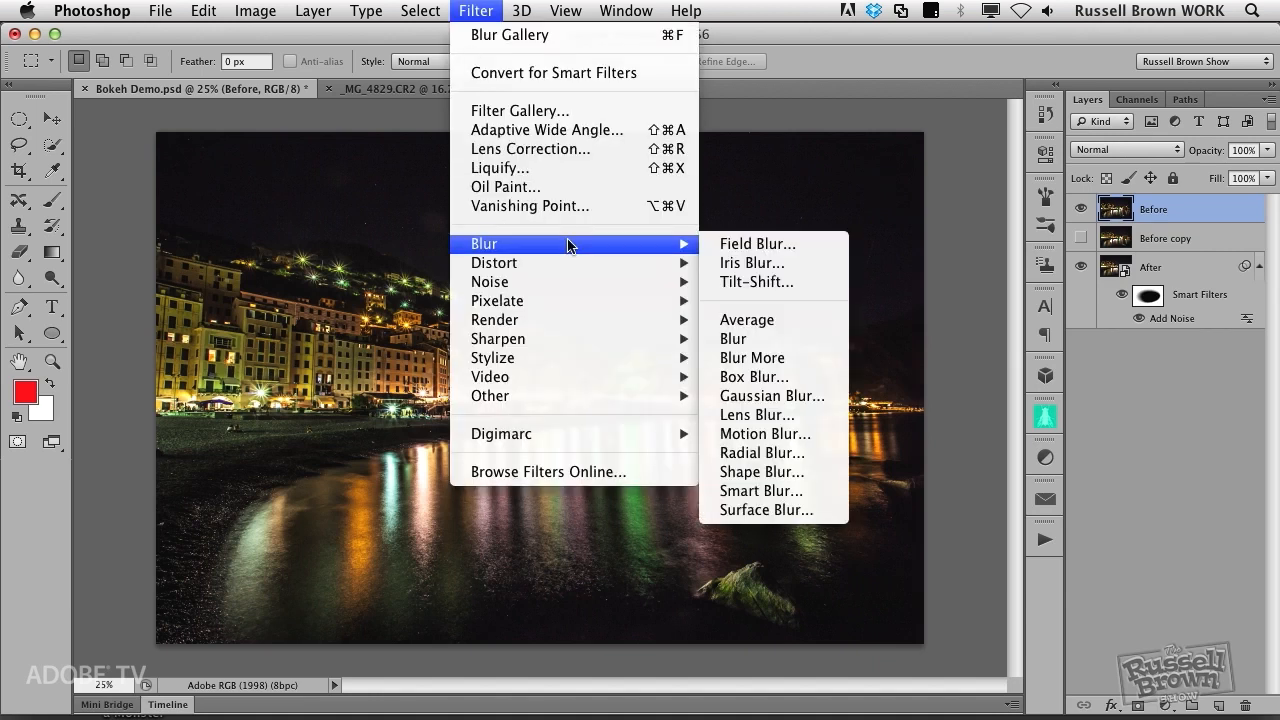
left_click(800, 268)
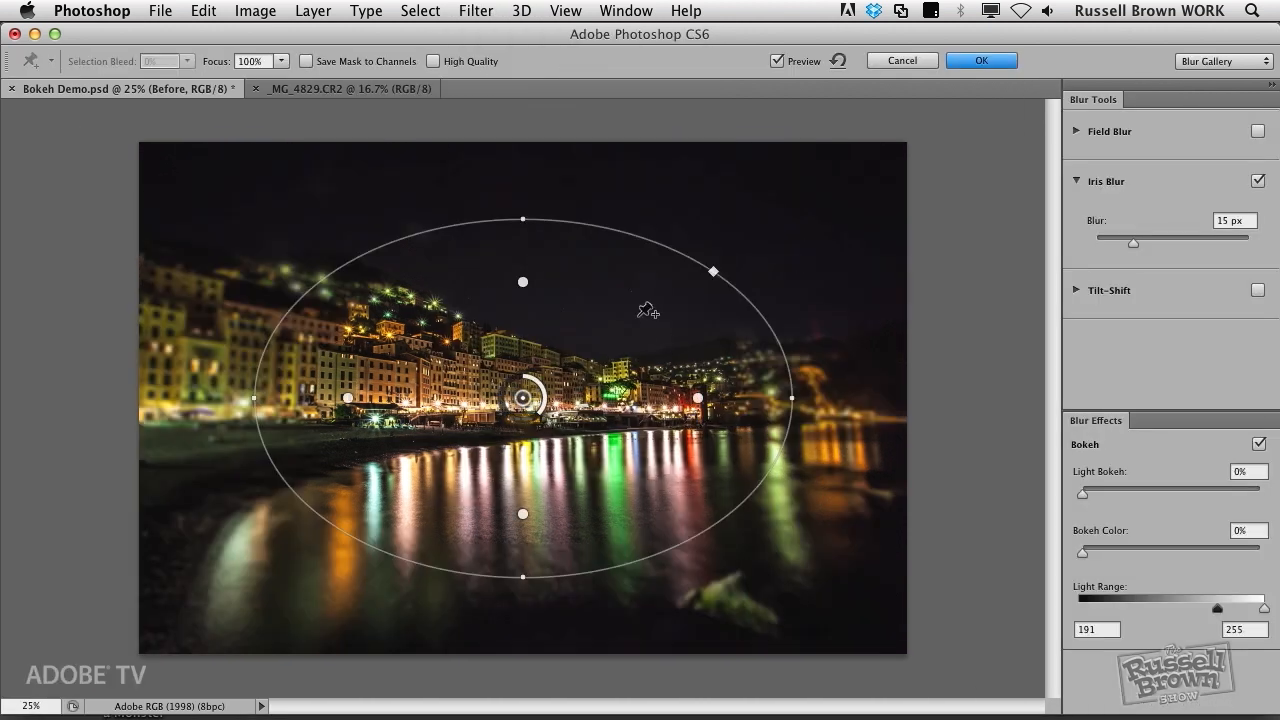
Step: Widen the iris ellipse almost to the photo's side edges and flatten it around the waterfront buildings
left_click_drag(253, 393, 166, 402)
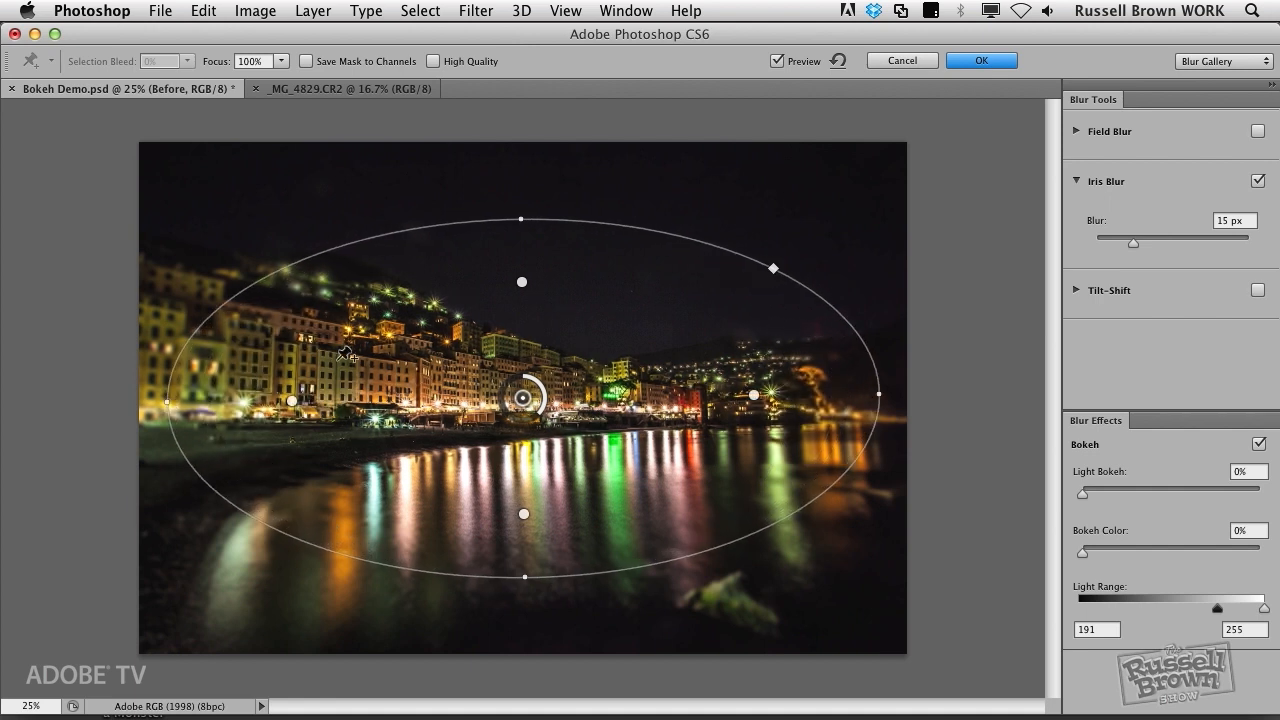
left_click_drag(518, 222, 521, 274)
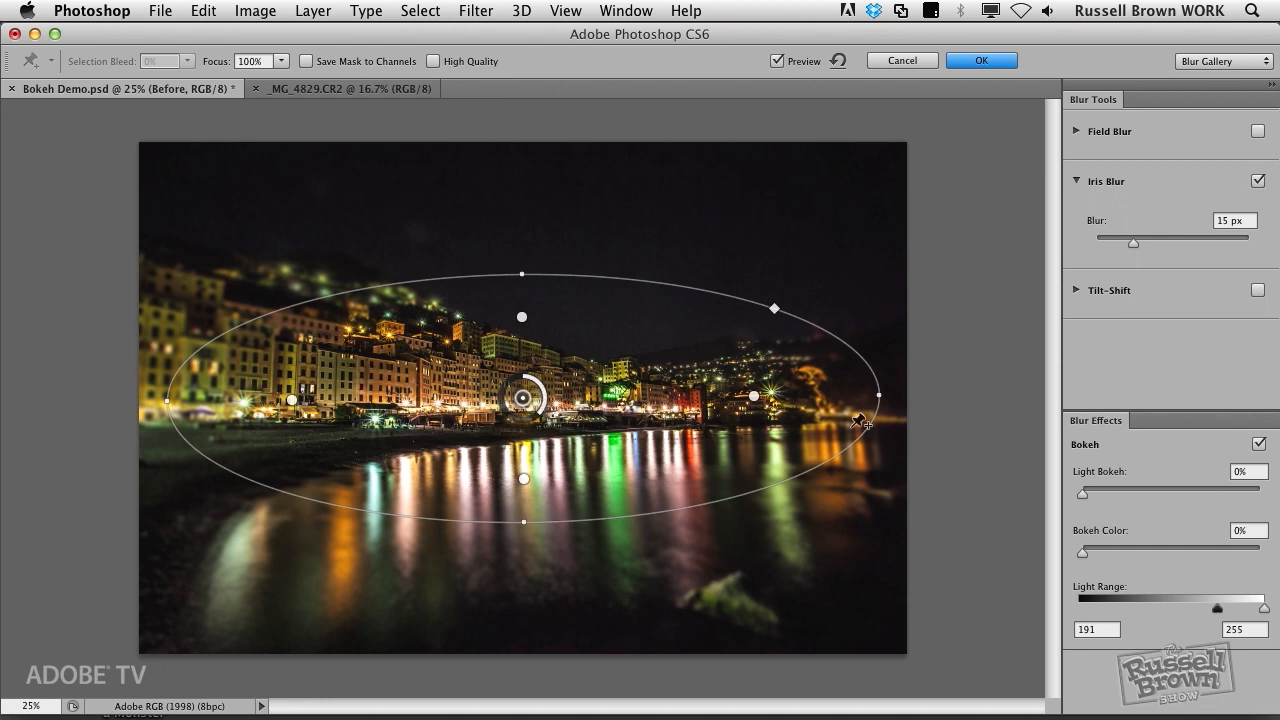
Step: Set Light Bokeh to 72%, Iris Blur to 88 px, Bokeh Color to 35% and Light Range to 191–218
left_click_drag(1083, 495, 1211, 500)
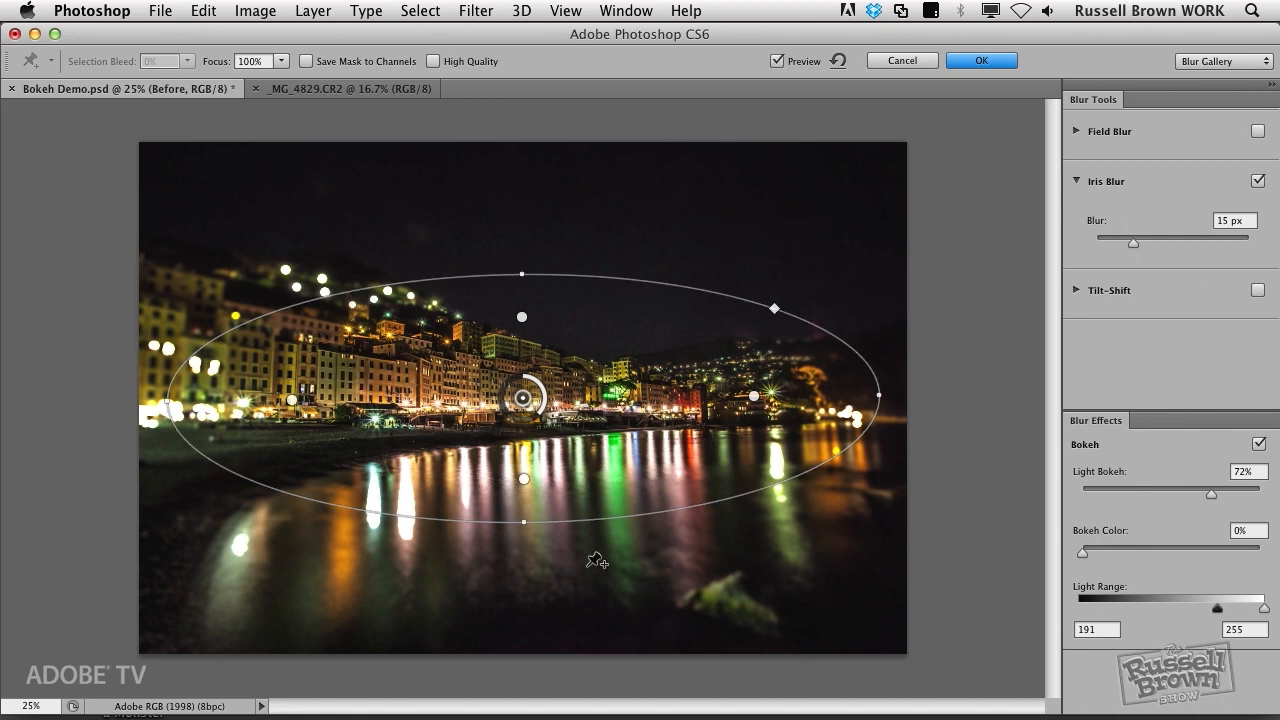
left_click_drag(1140, 242, 1172, 244)
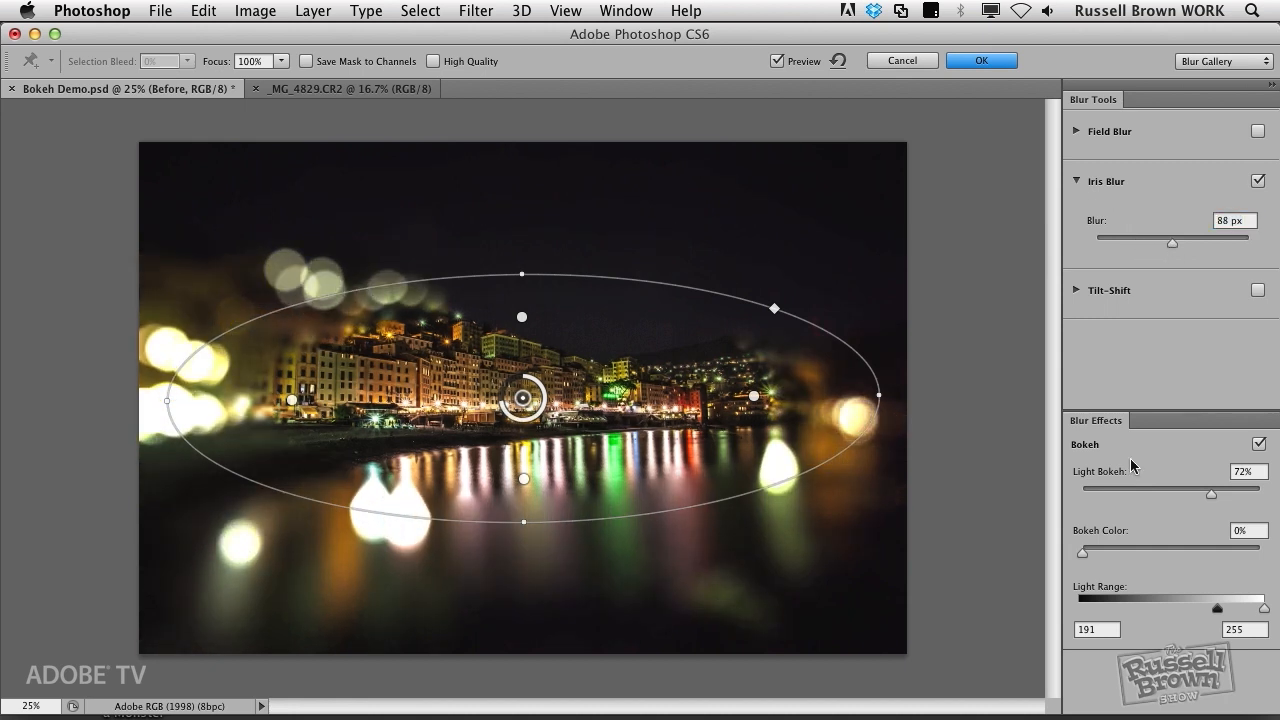
left_click_drag(1088, 555, 1143, 557)
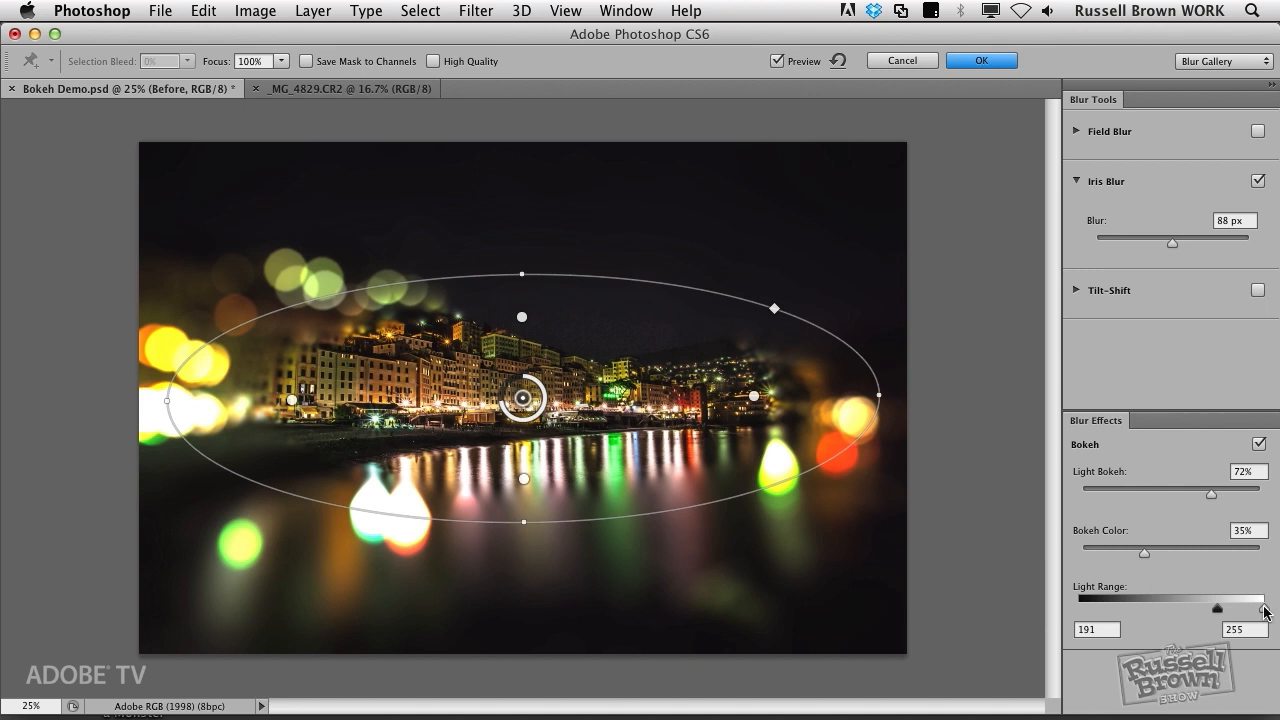
left_click_drag(1263, 609, 1238, 618)
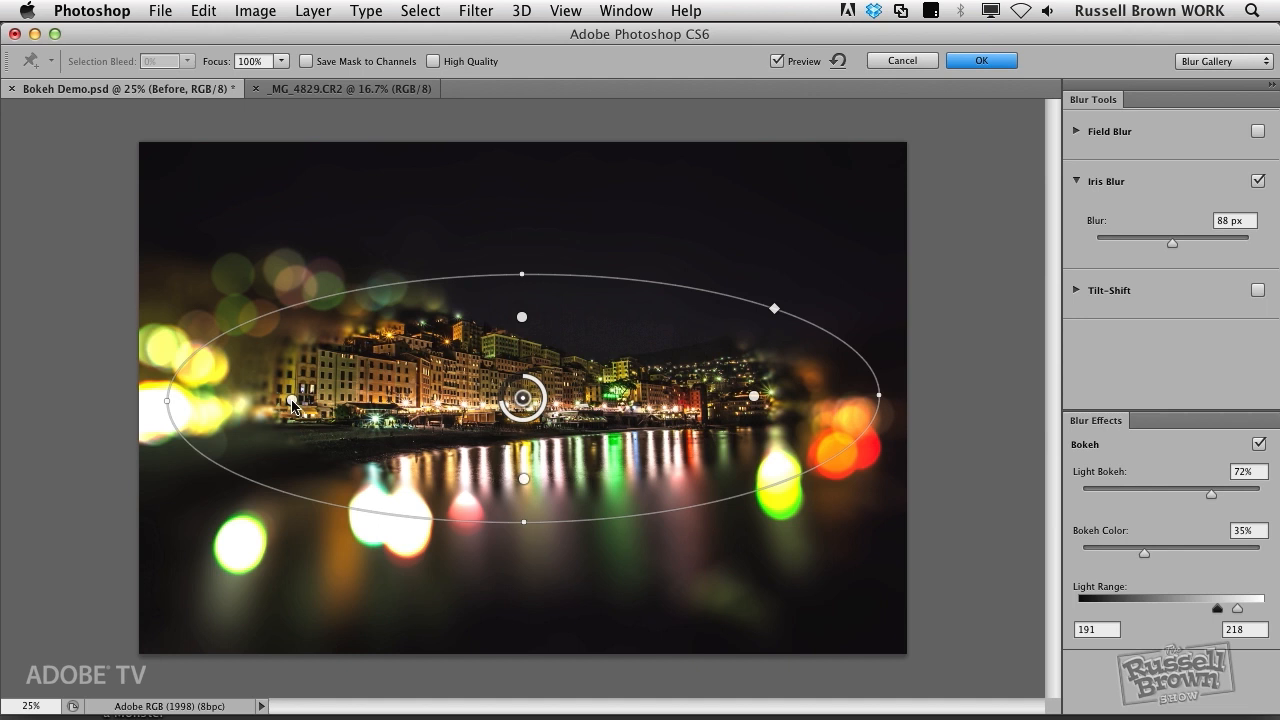
Step: Nudge the iris's side feather points slightly outward while previewing the blur mask
key("m")
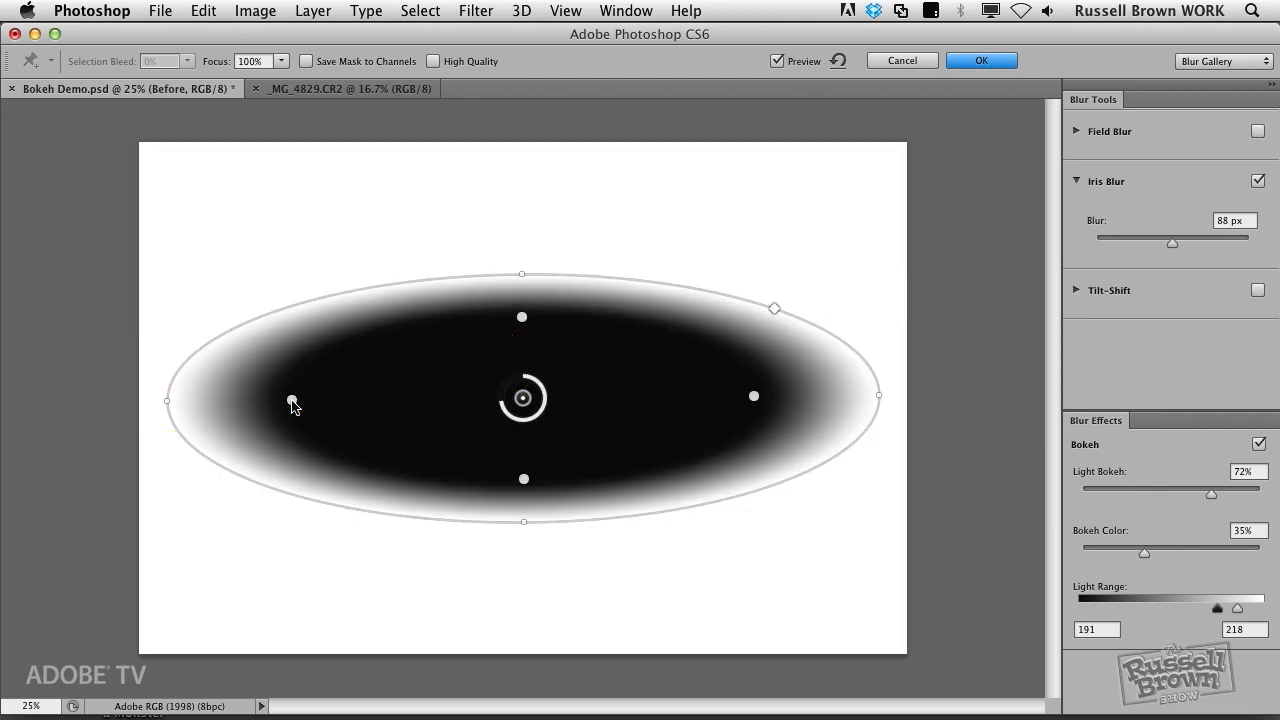
mouse_move(291, 402)
left_mouse_down()
mouse_move(271, 403)
mouse_move(310, 402)
mouse_move(269, 402)
mouse_move(338, 402)
mouse_move(260, 402)
mouse_move(310, 400)
mouse_move(290, 403)
left_mouse_up()
key("m")
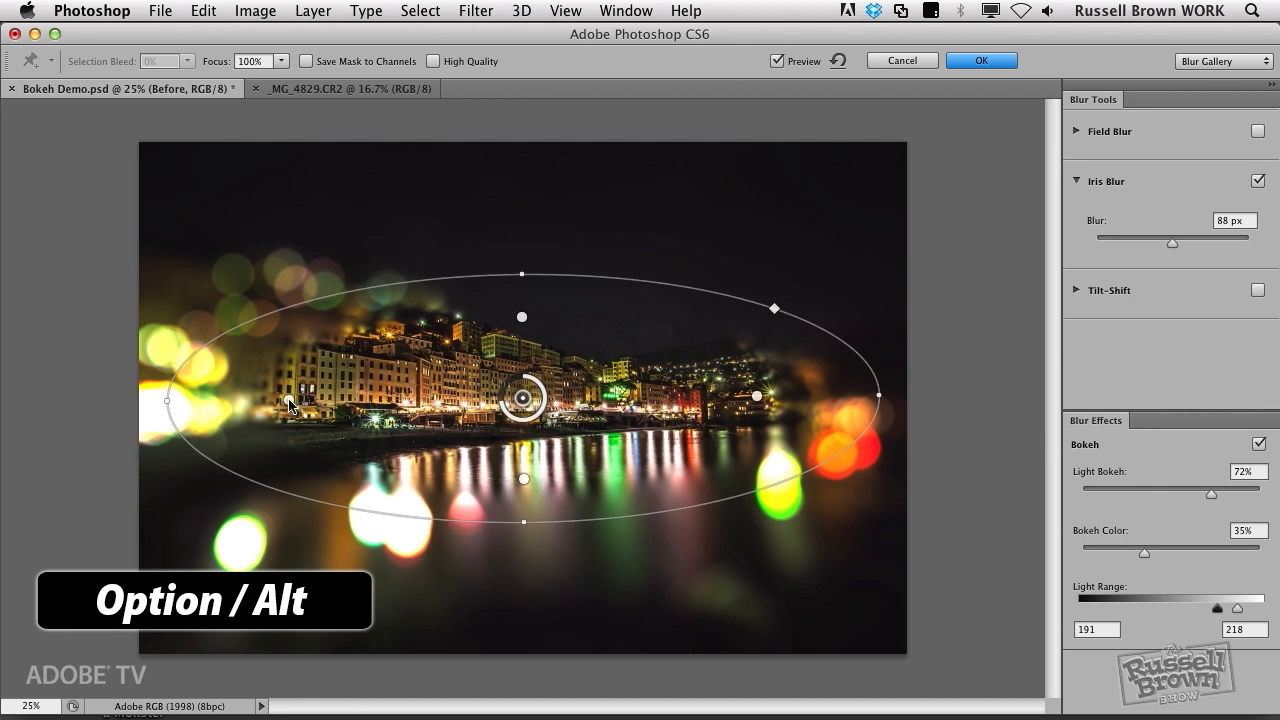
Step: Move the iris's left and lower feather points outward independently, and apply the blur with High Quality and Save Mask to Channels enabled
mouse_move(289, 400)
left_mouse_down()
mouse_move(322, 396)
mouse_move(284, 400)
left_mouse_up()
left_click_drag(524, 476, 525, 503)
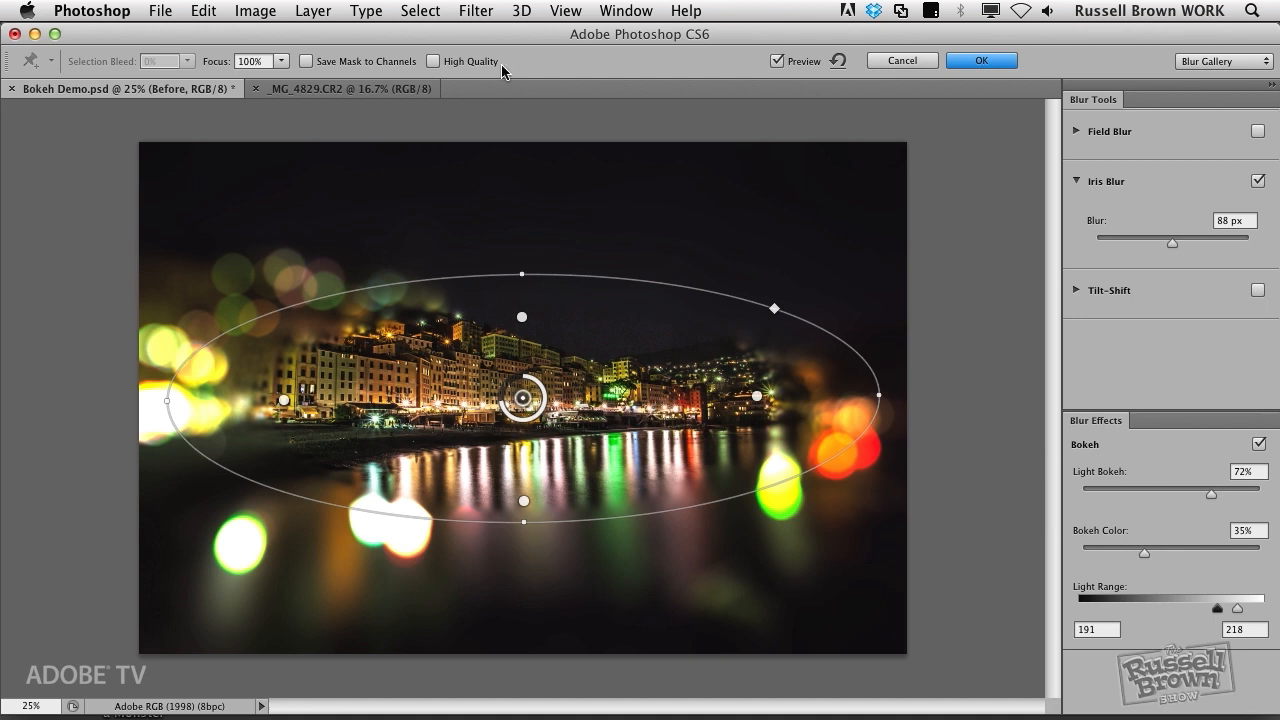
left_click(437, 64)
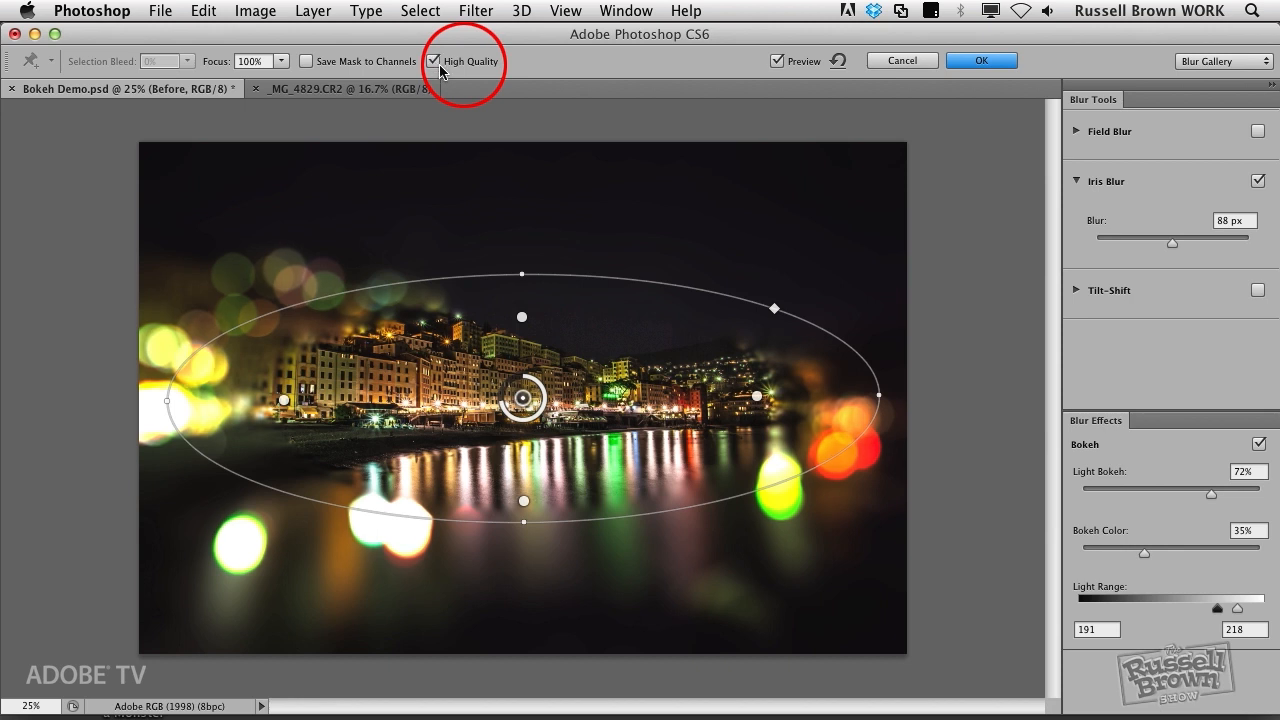
left_click(308, 64)
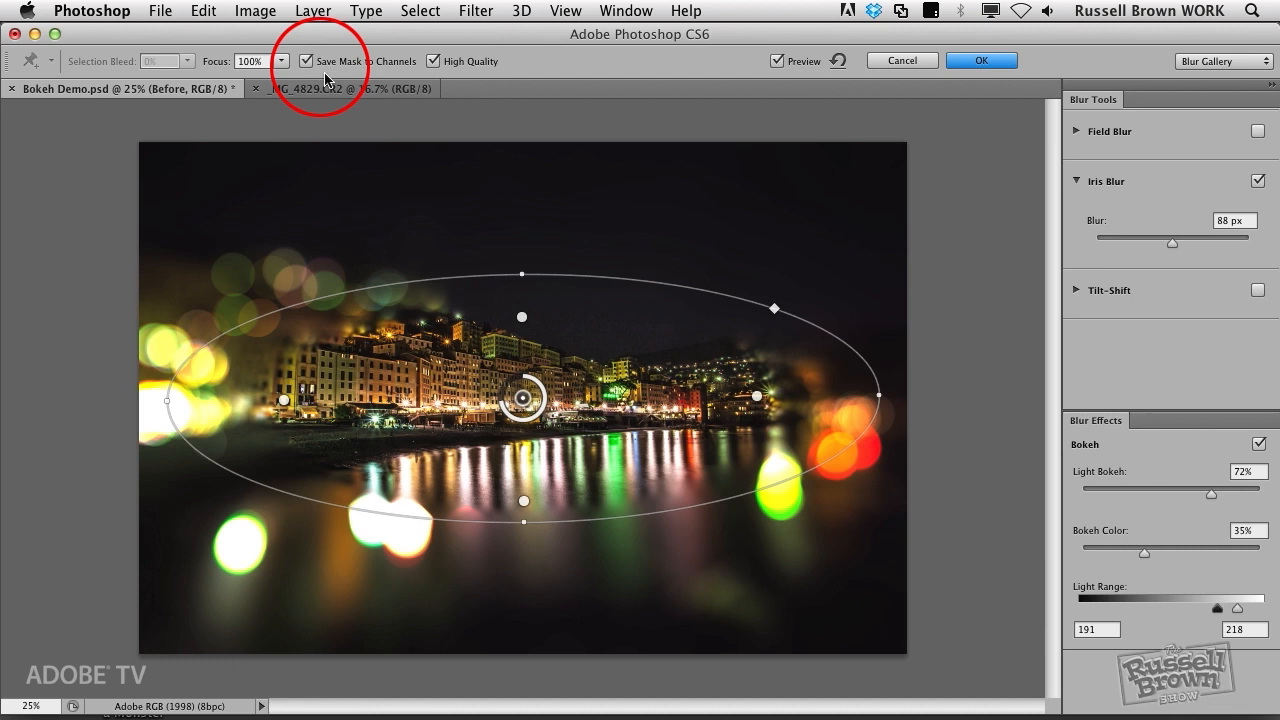
left_click(982, 61)
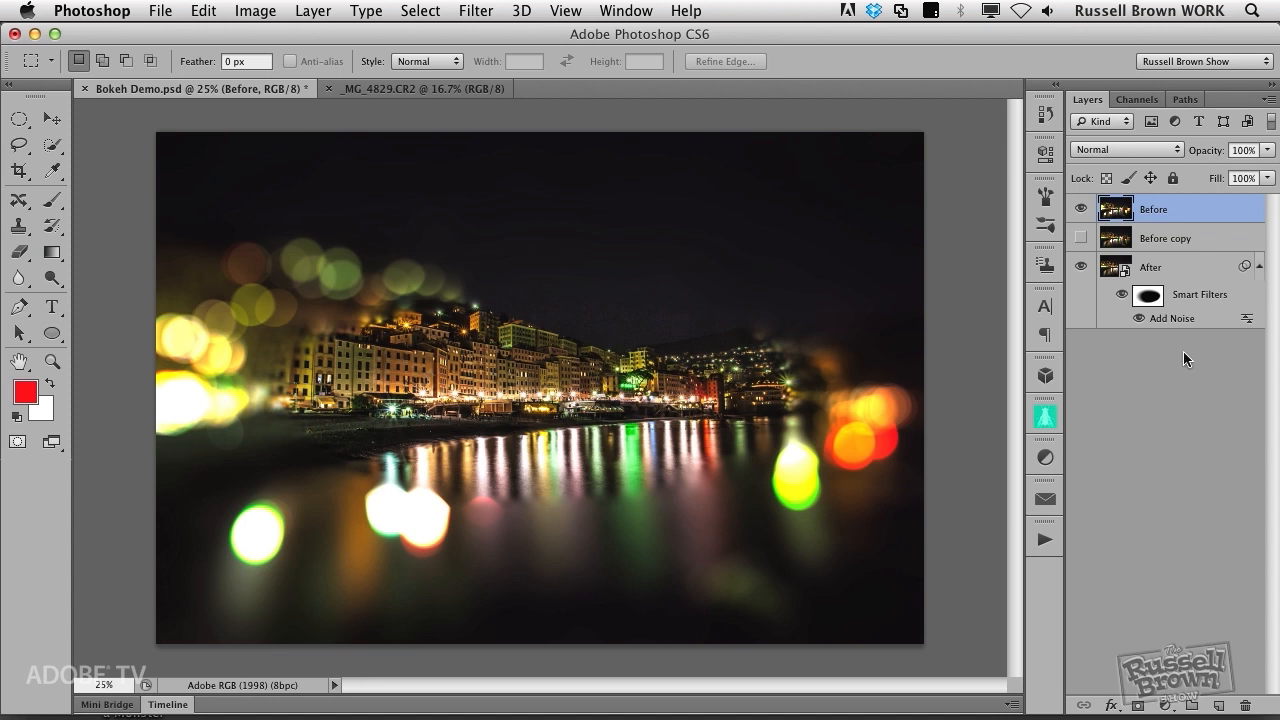
Step: Load the Blur Mask 1 channel as a selection and return to the full-colour image on the Before layer
left_click(1145, 99)
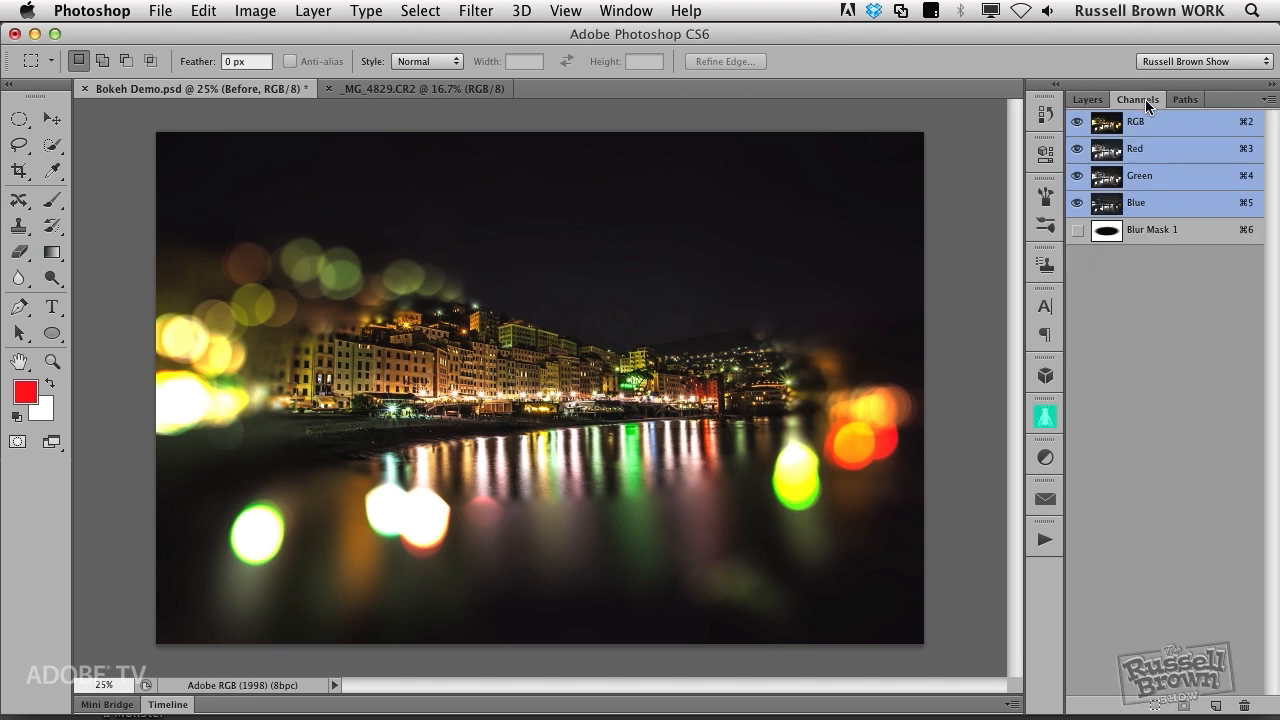
left_click(1108, 232)
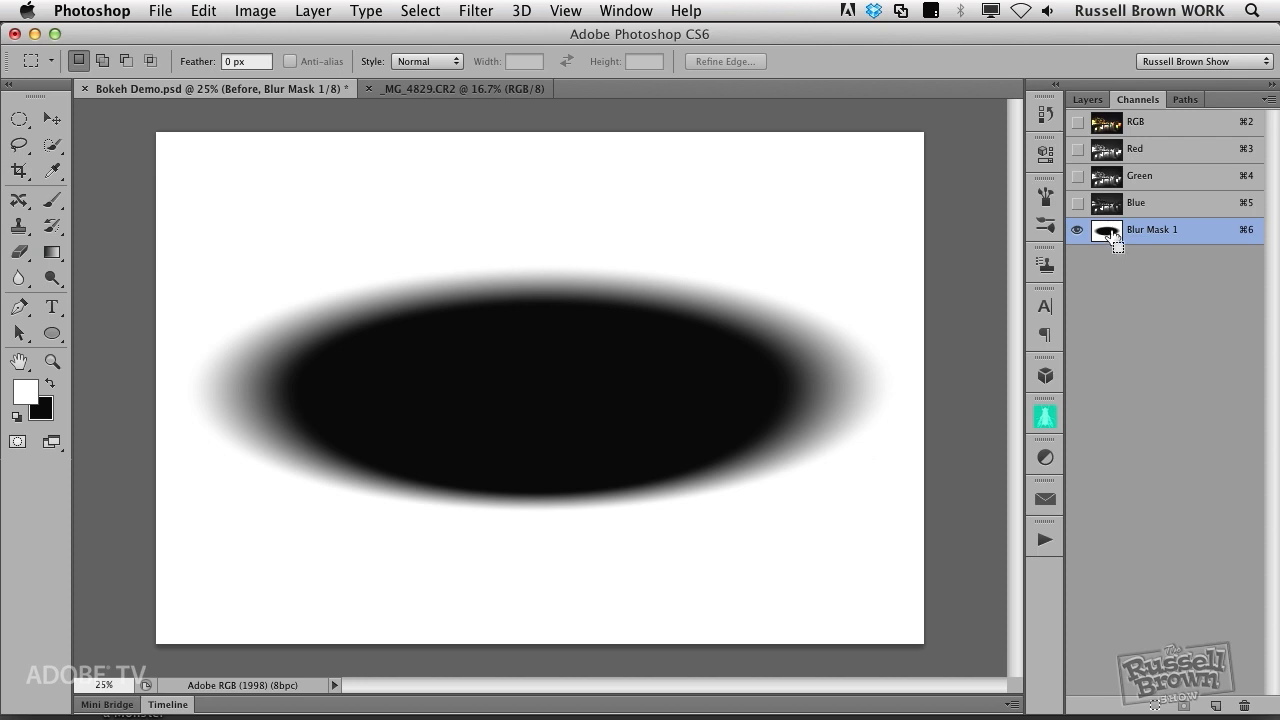
left_click(1107, 232, "super")
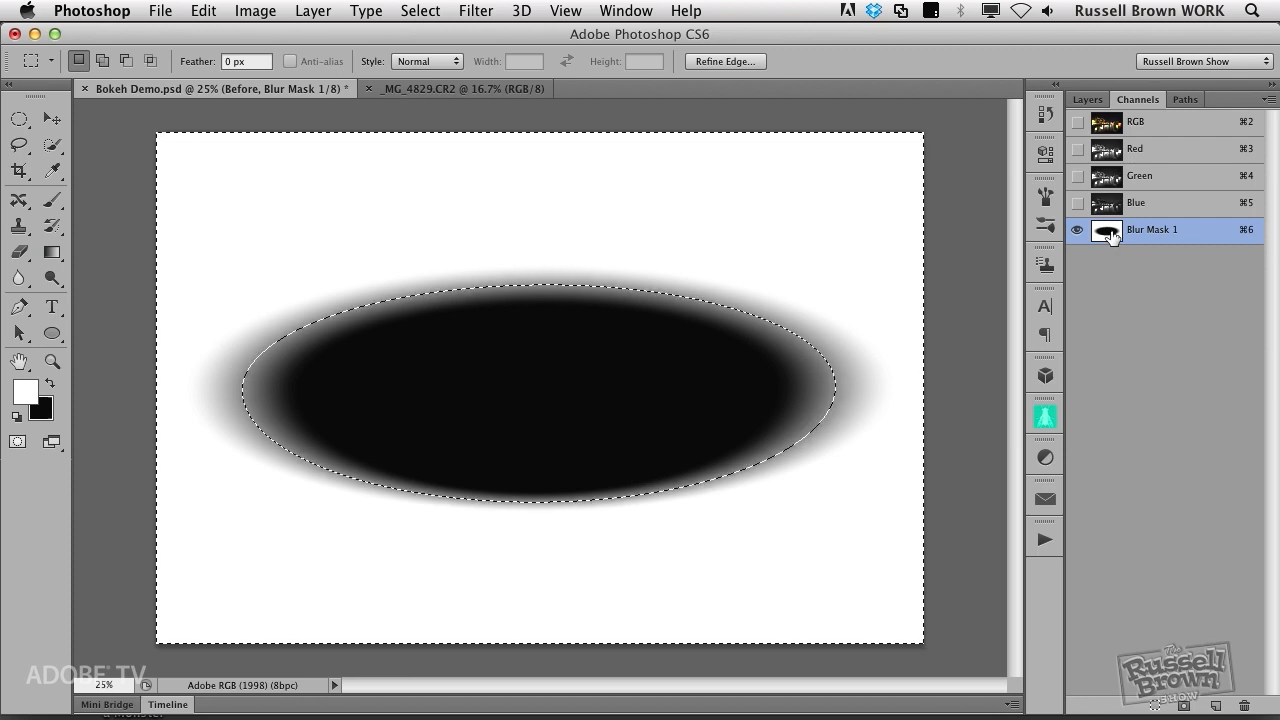
left_click(1114, 130)
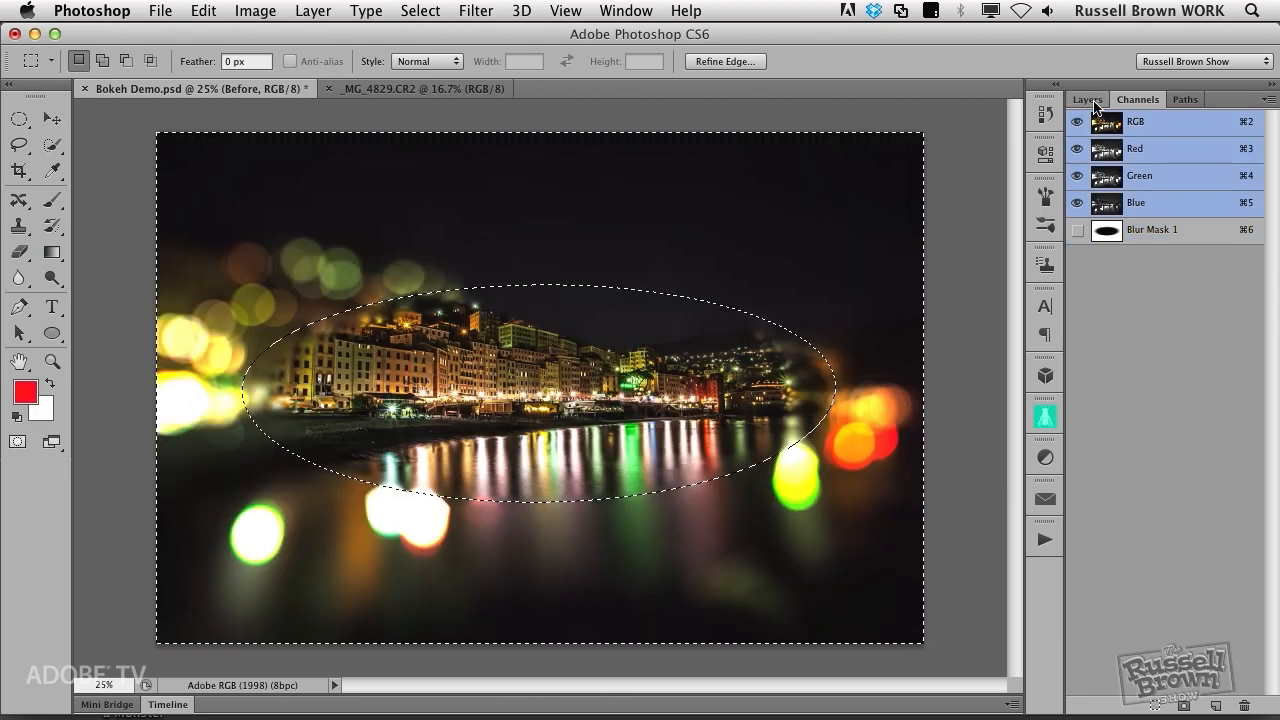
left_click(1088, 100)
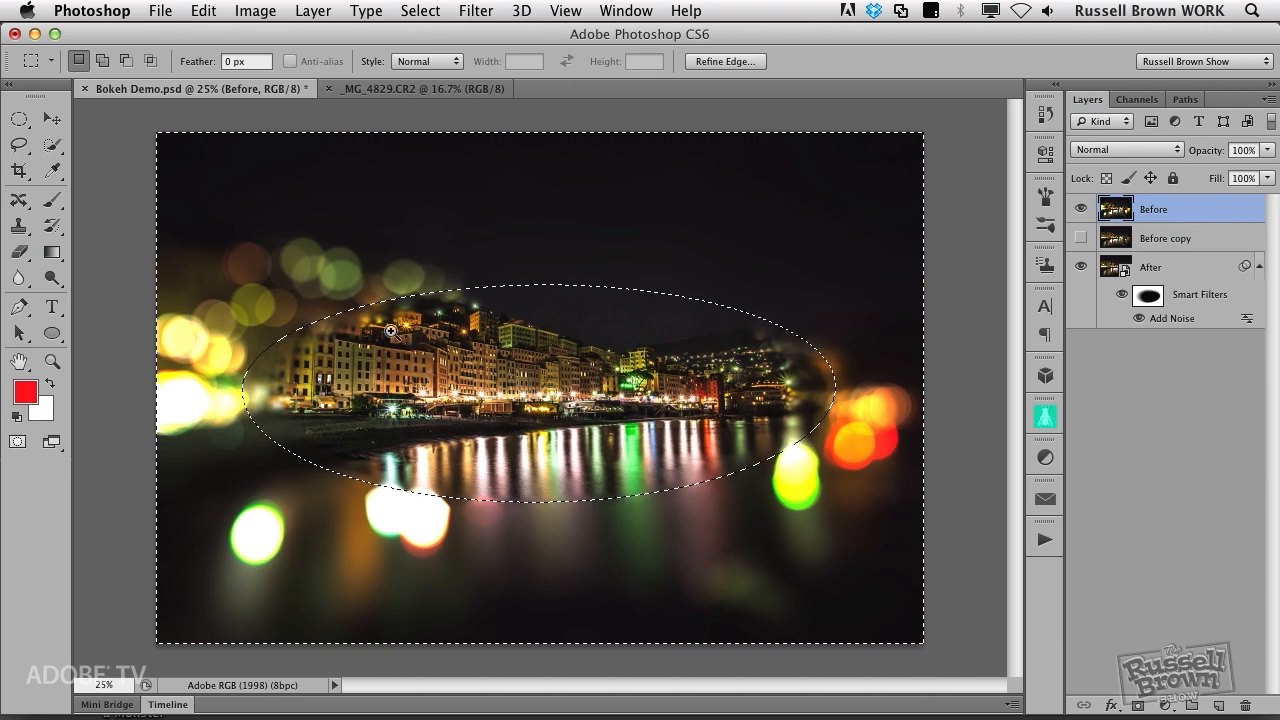
Step: Add 4% noise to the selected blurred area of the Before layer and clear the selection
left_click(391, 330)
left_click(414, 323)
left_click(414, 323)
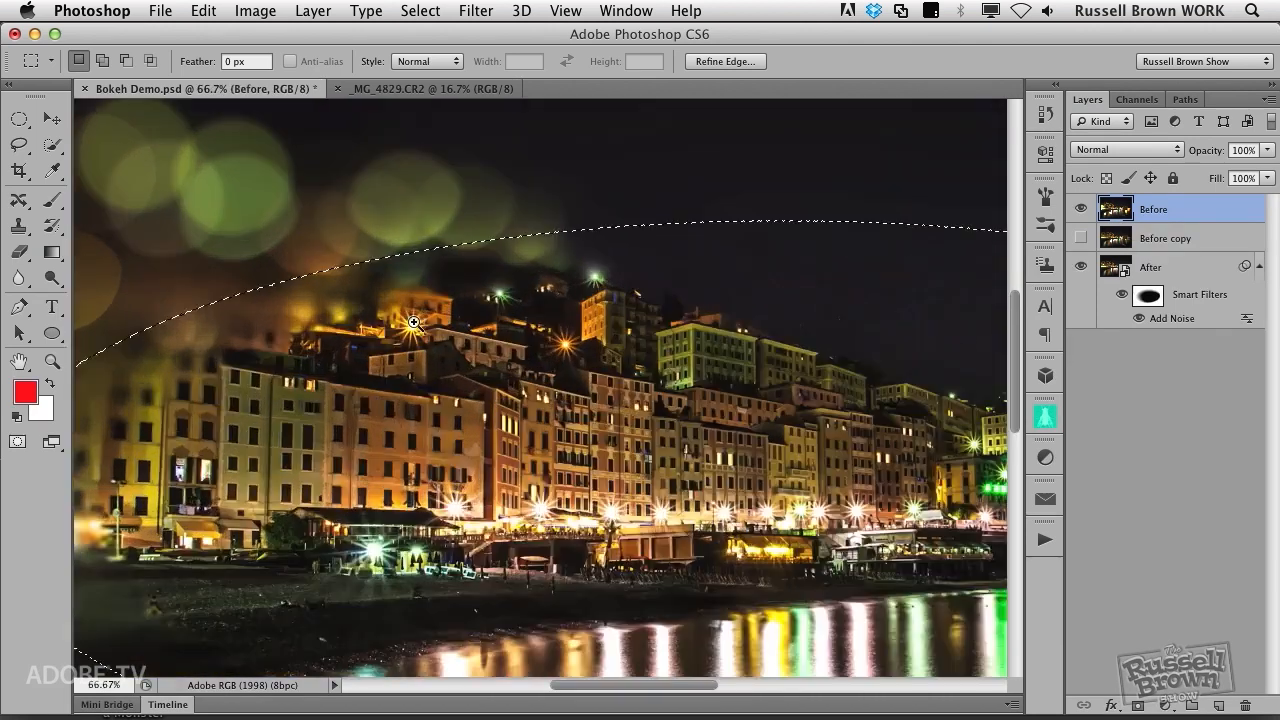
left_click(414, 322)
left_click_drag(416, 316, 593, 403)
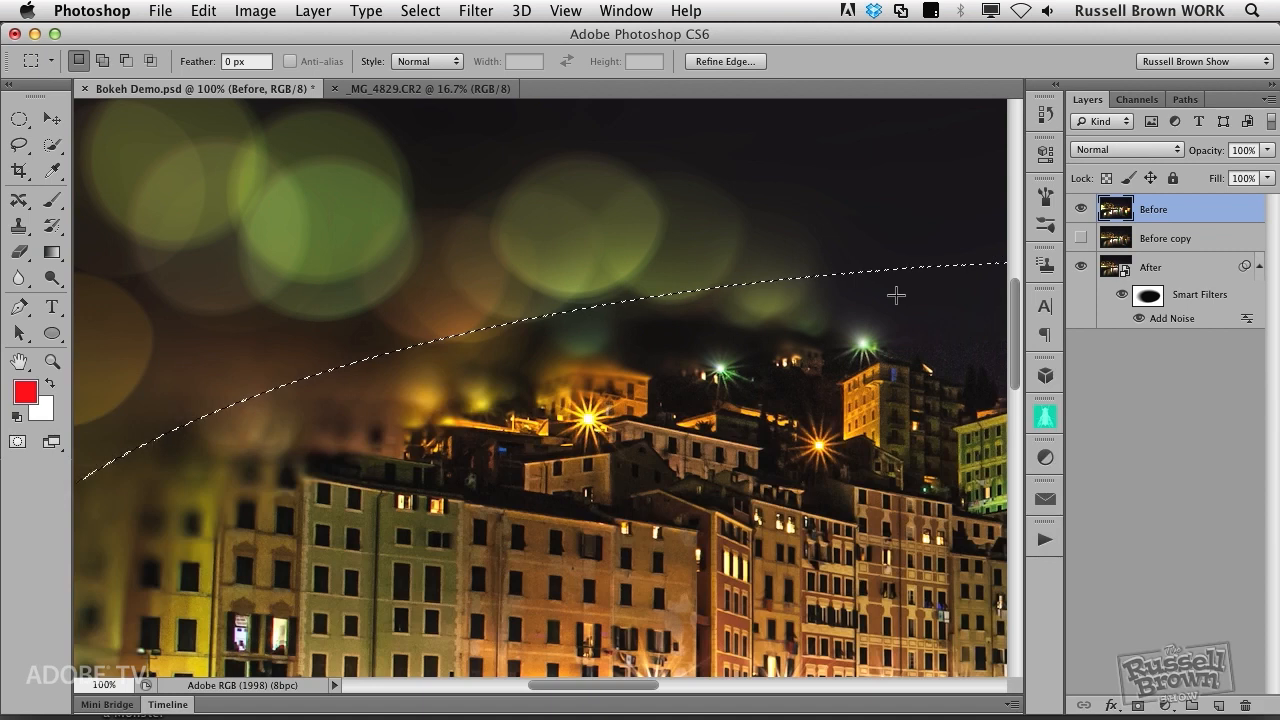
left_click(483, 9)
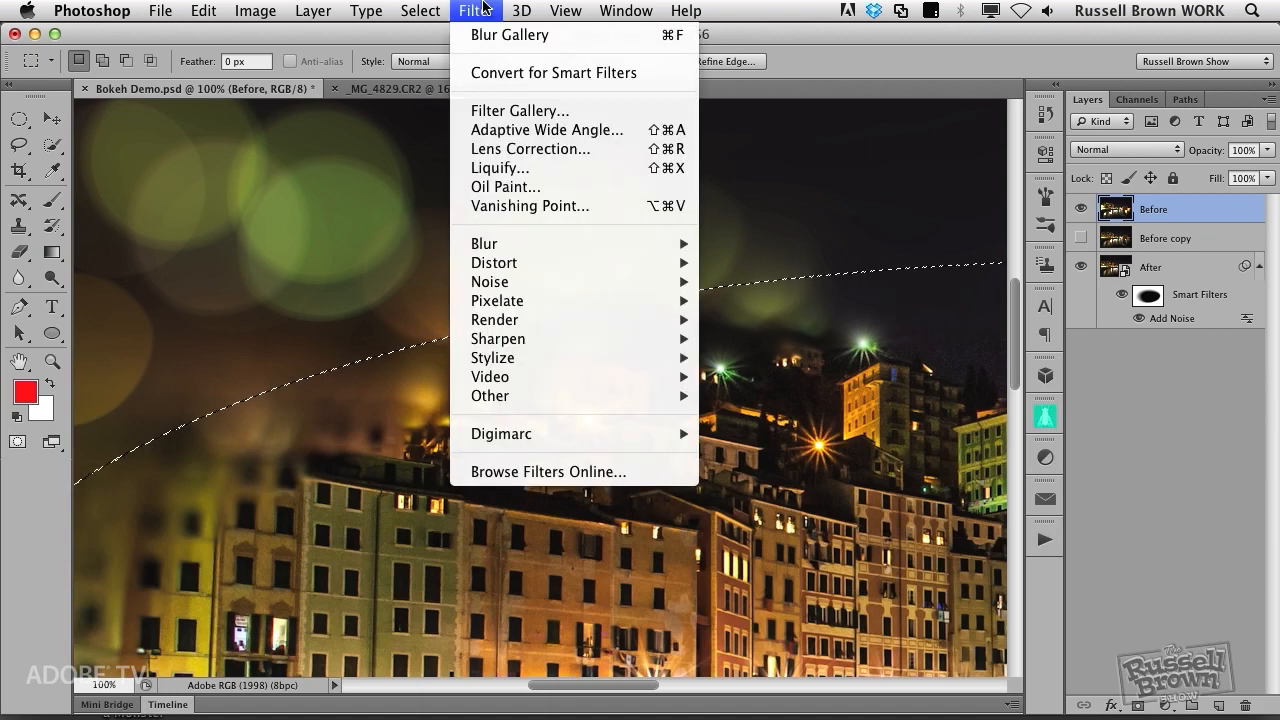
mouse_move(569, 283)
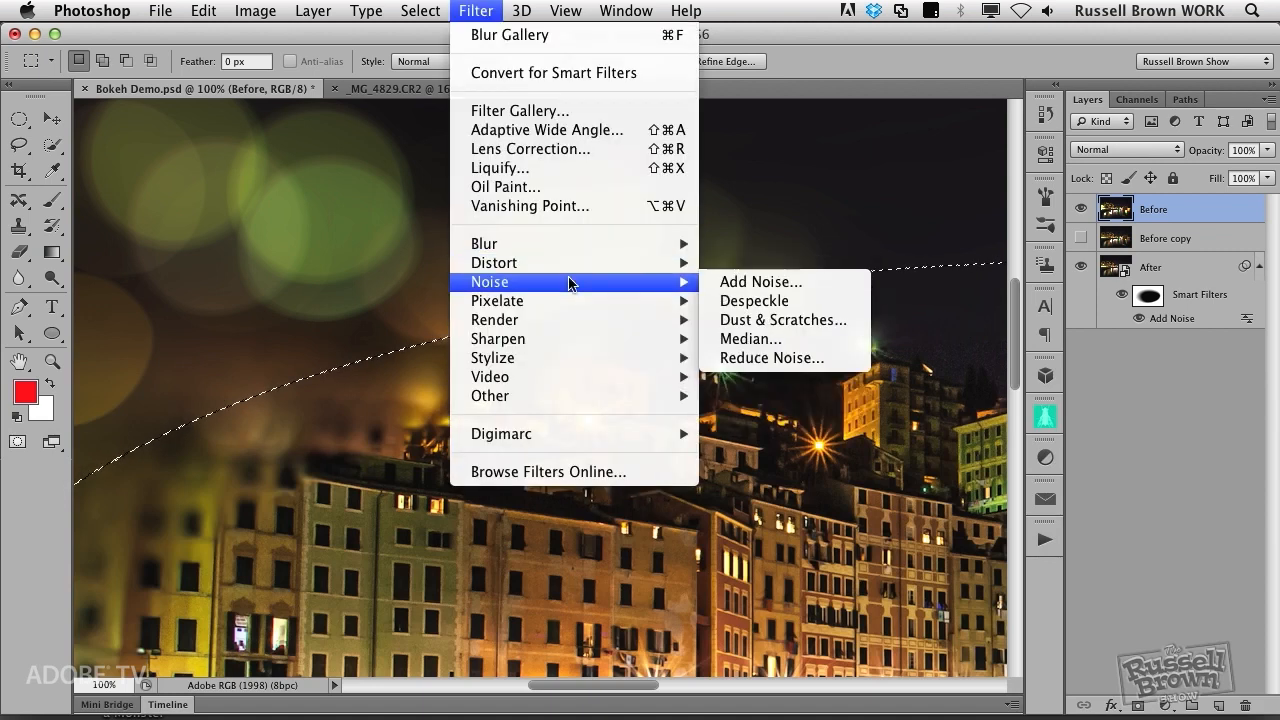
left_click(776, 284)
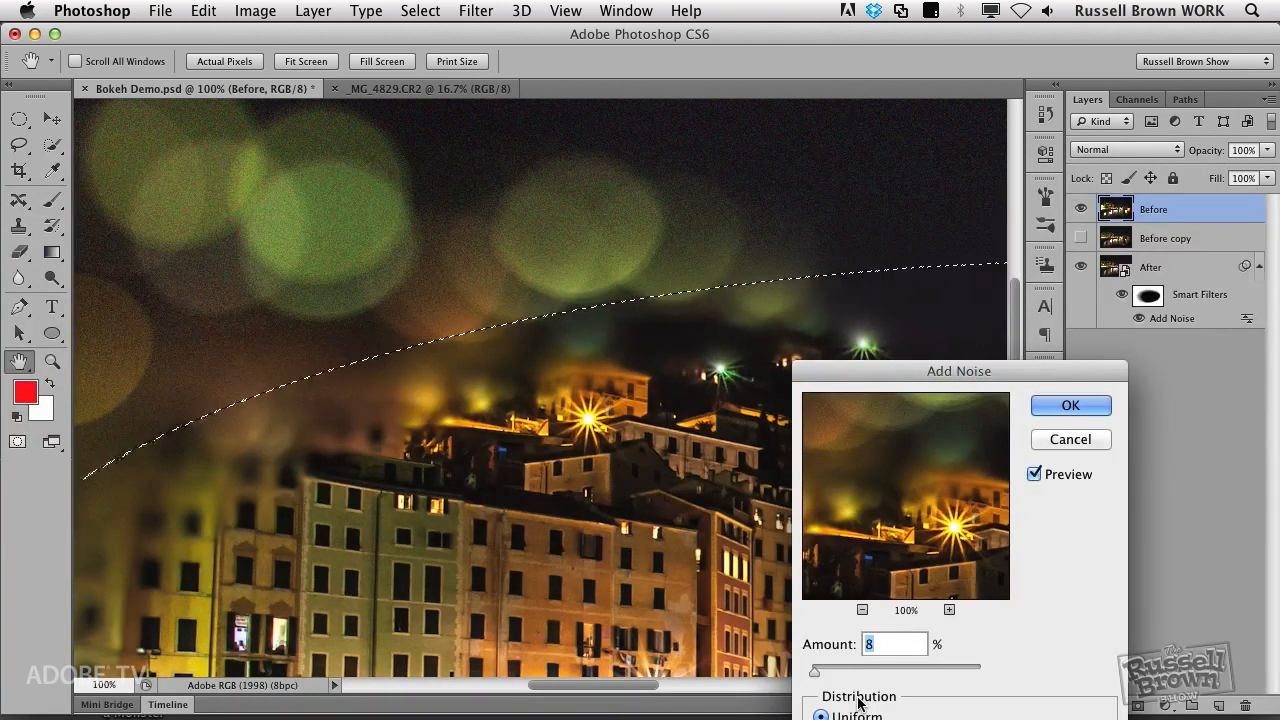
type("4")
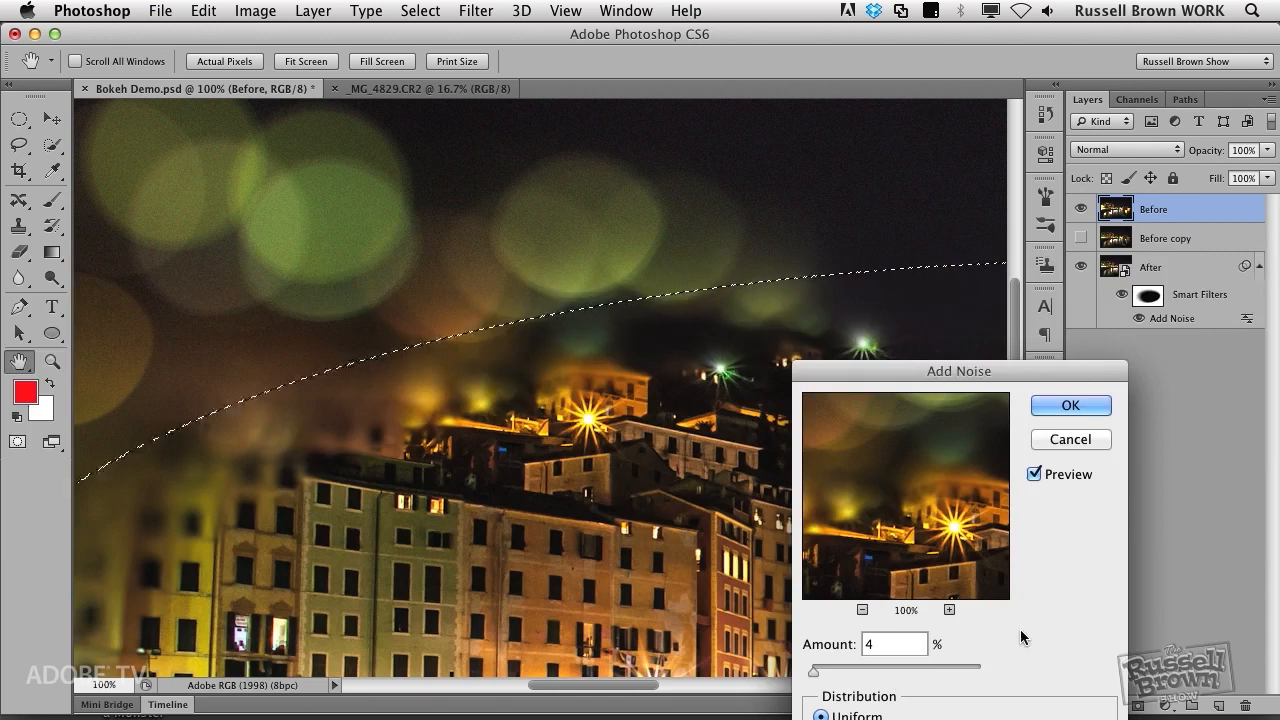
left_click(1069, 406)
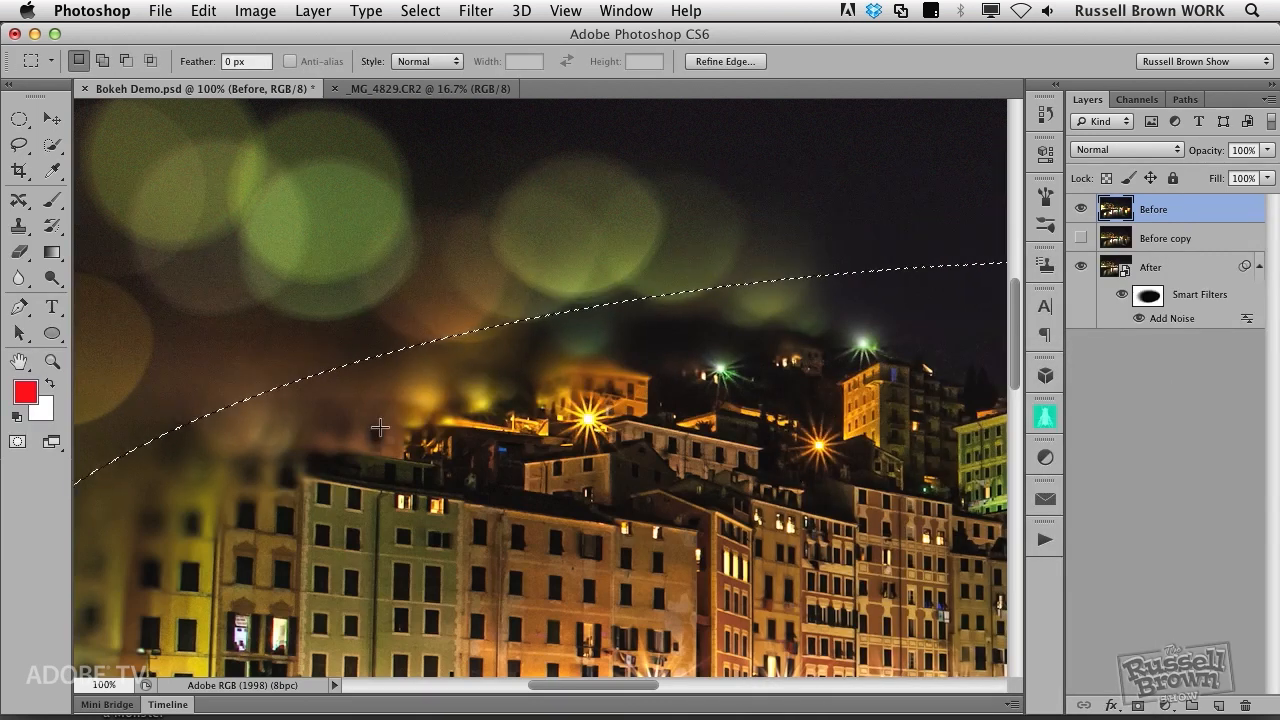
double_click(26, 364)
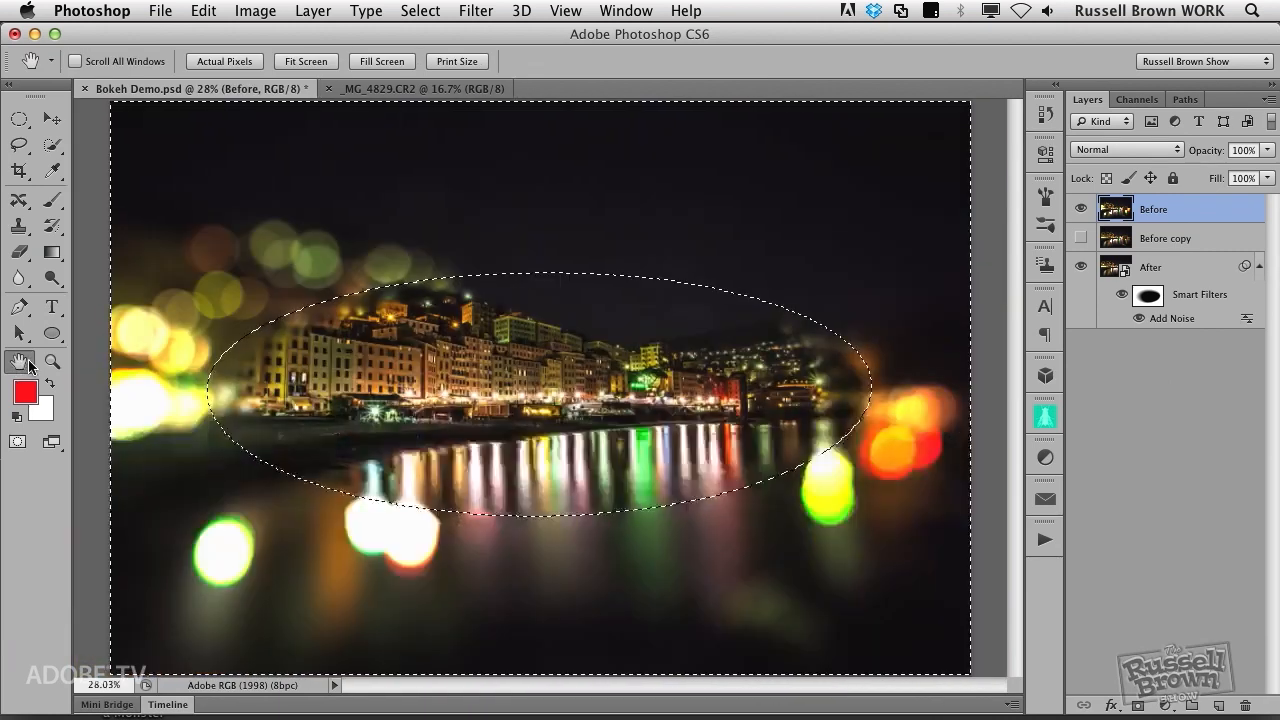
key("super+d")
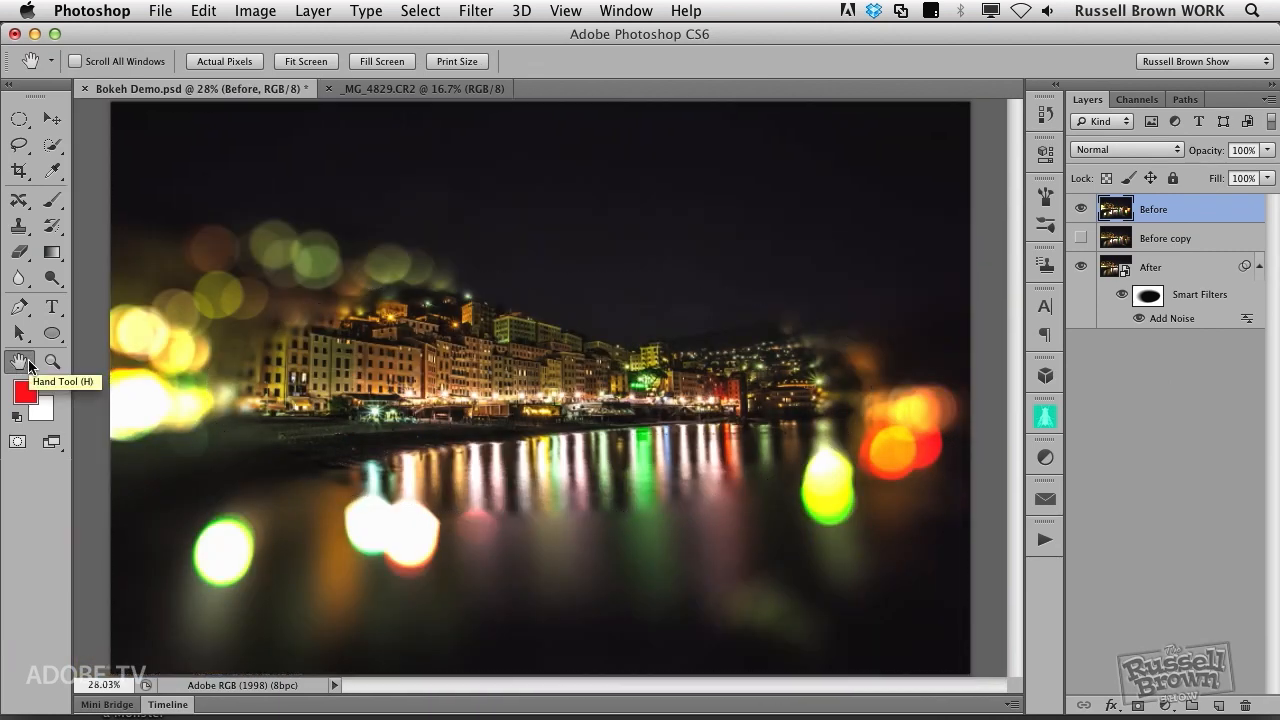